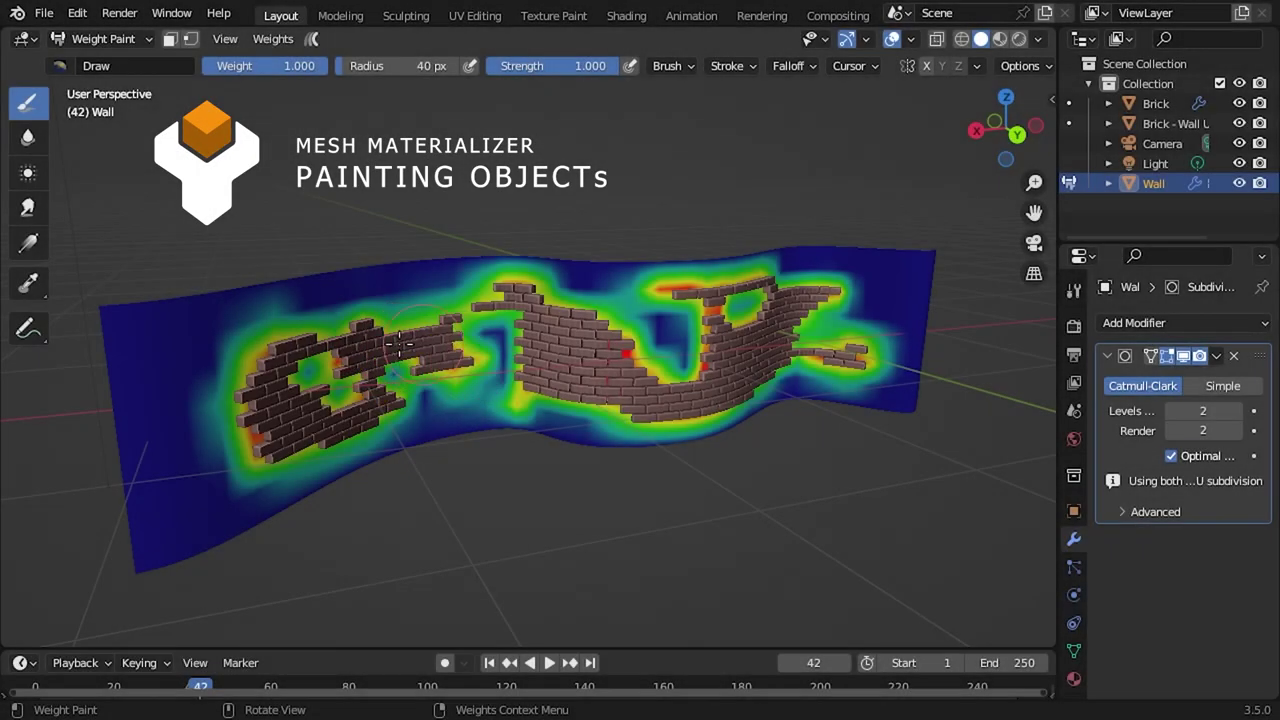
Stroke the Draw brush across the gap between the left and middle brick patches.
mouse_move(372, 358)
mouse_down()
mouse_move(420, 400)
mouse_move(530, 345)
mouse_move(330, 405)
mouse_move(650, 330)
mouse_move(690, 357)
mouse_up()
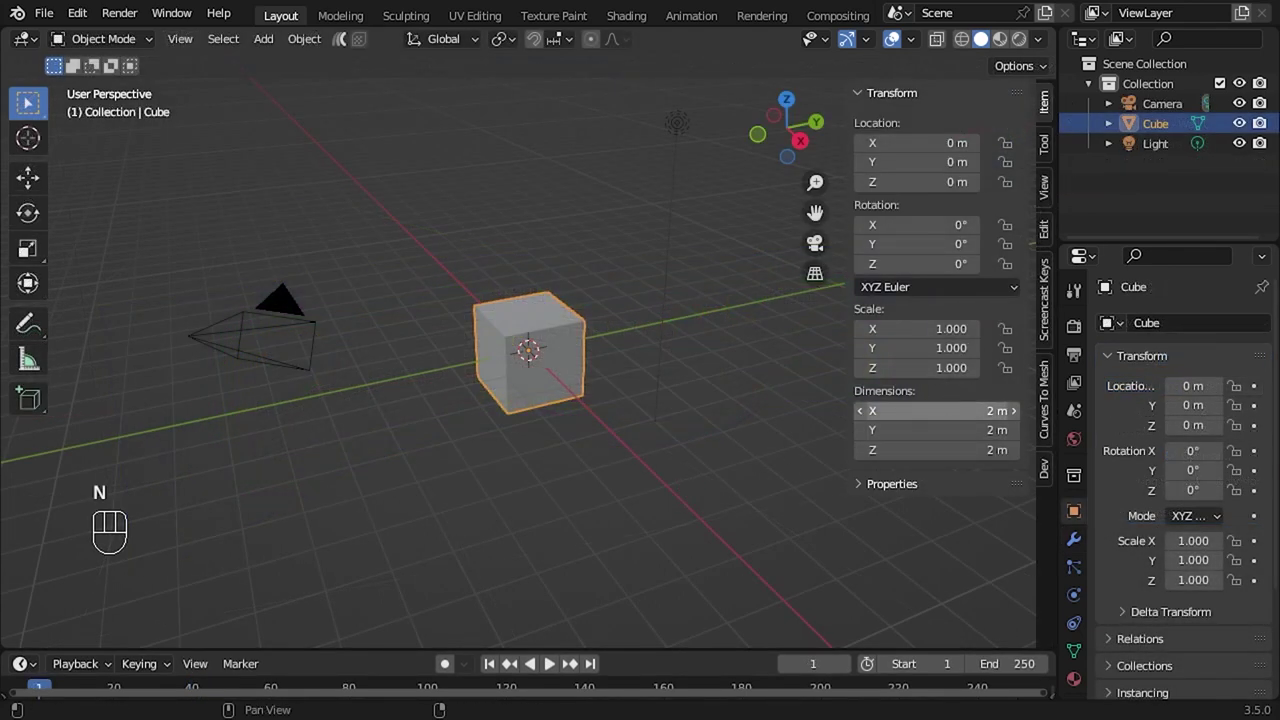
Set the cube's dimensions to 0.225 × 0.112 × 0.075 m.
click(928, 410)
text(.225)
click(940, 425)
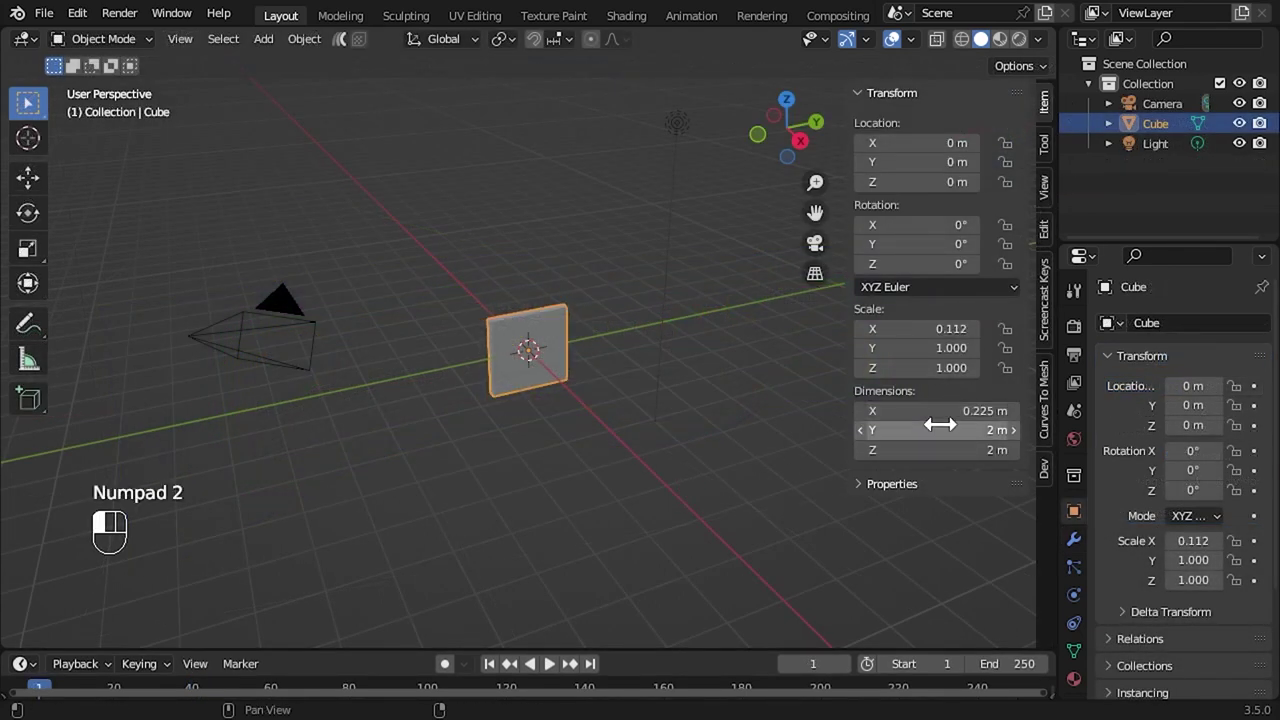
key(BackSpace)
text(2)
key(Return)
click(940, 450)
text(.0)
key(Return)
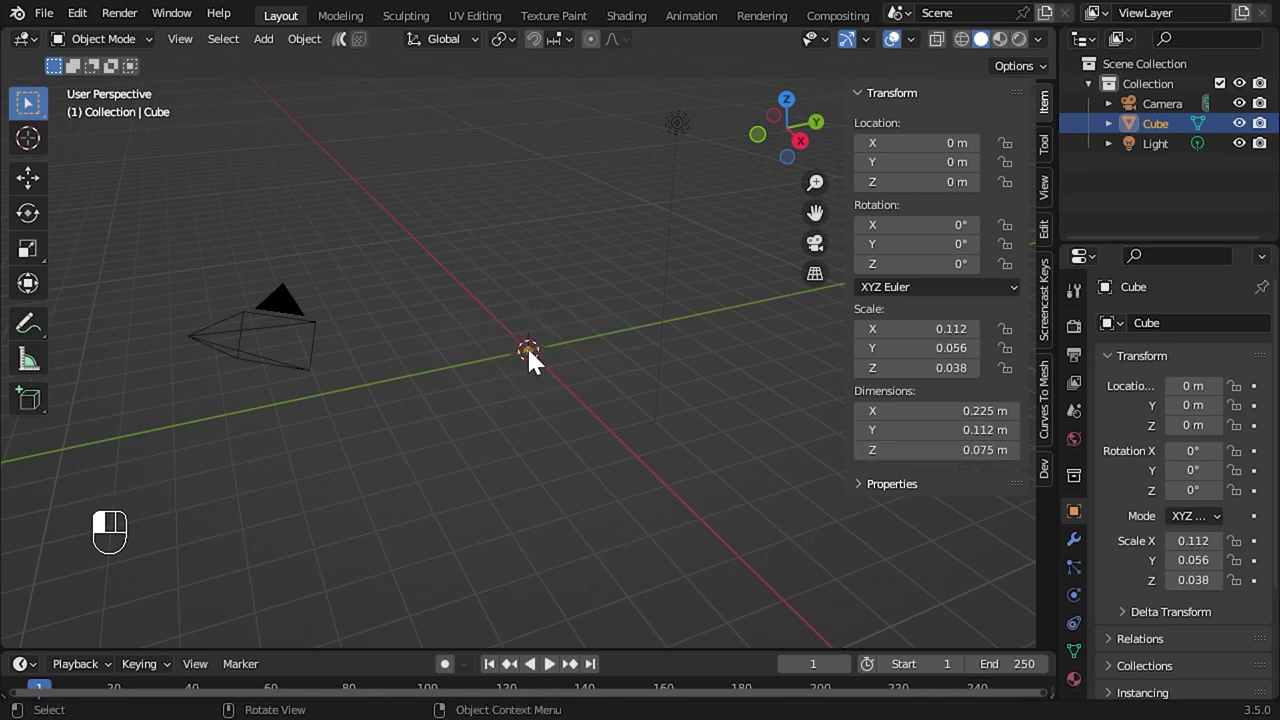
Apply the brick's scale so it reads 1, then enter Edit Mode.
key(KP_Decimal)
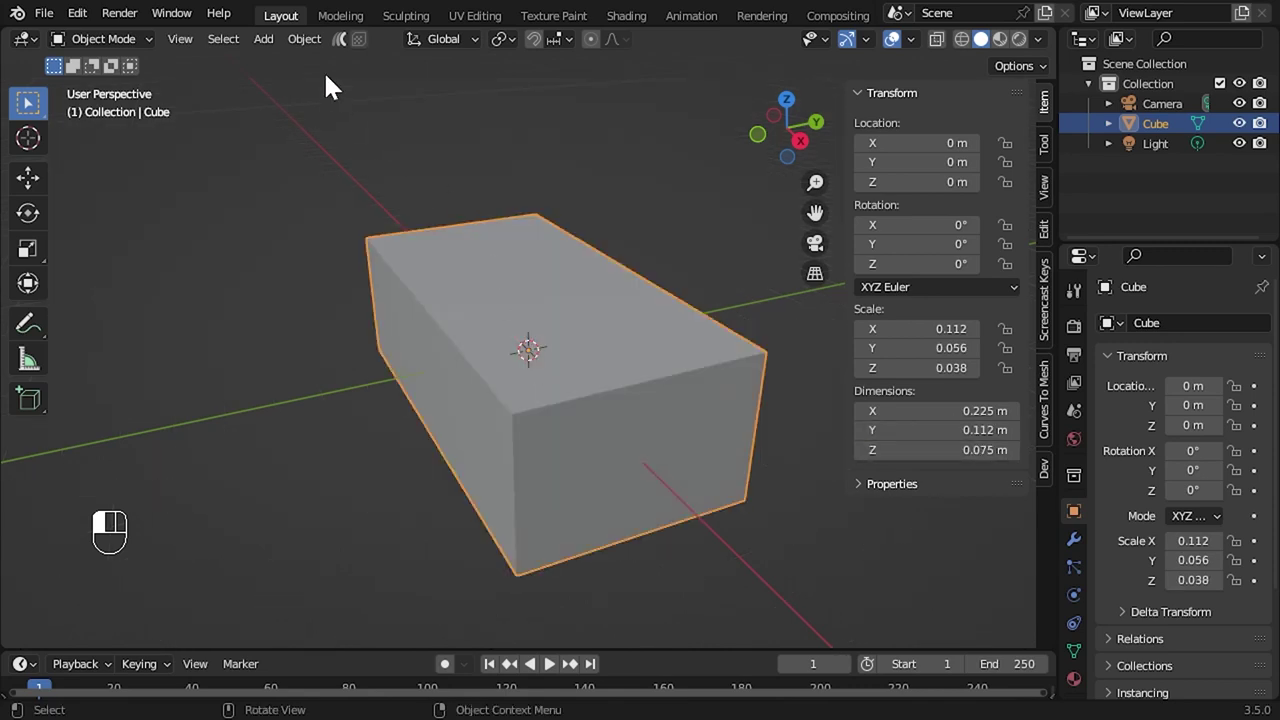
click(302, 42)
mouse_move(330, 142)
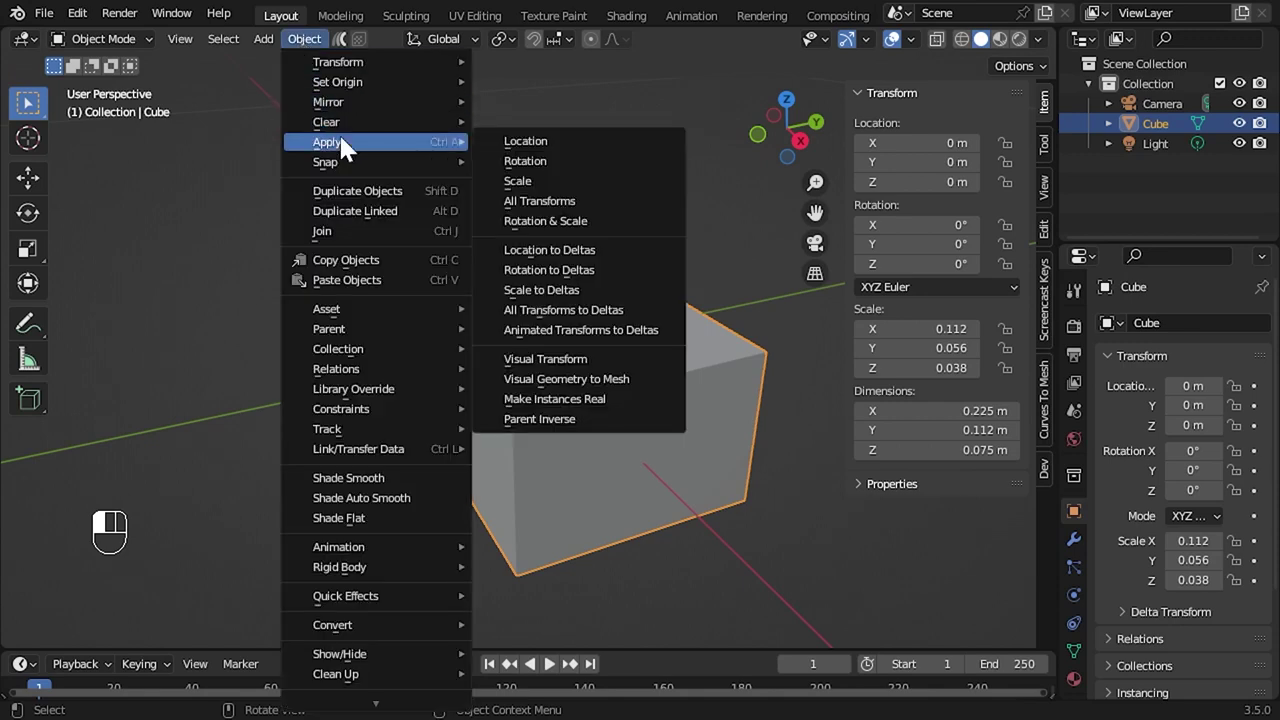
click(538, 183)
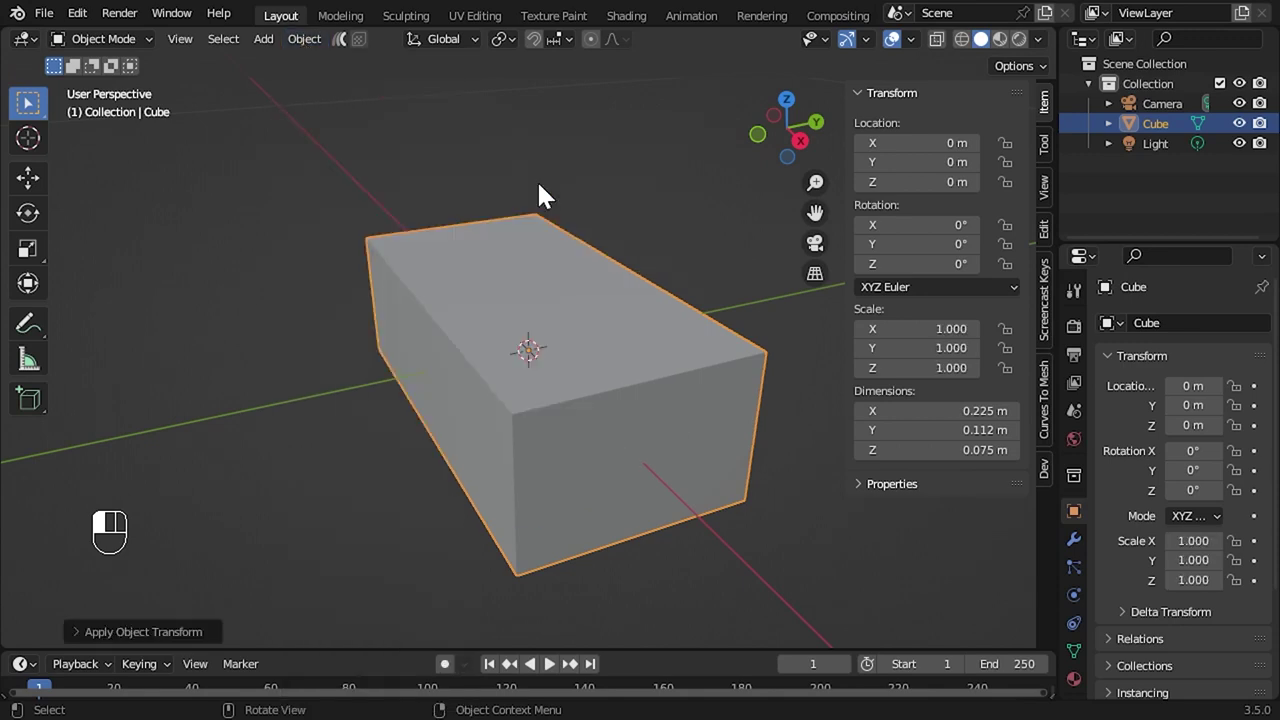
key(Tab)
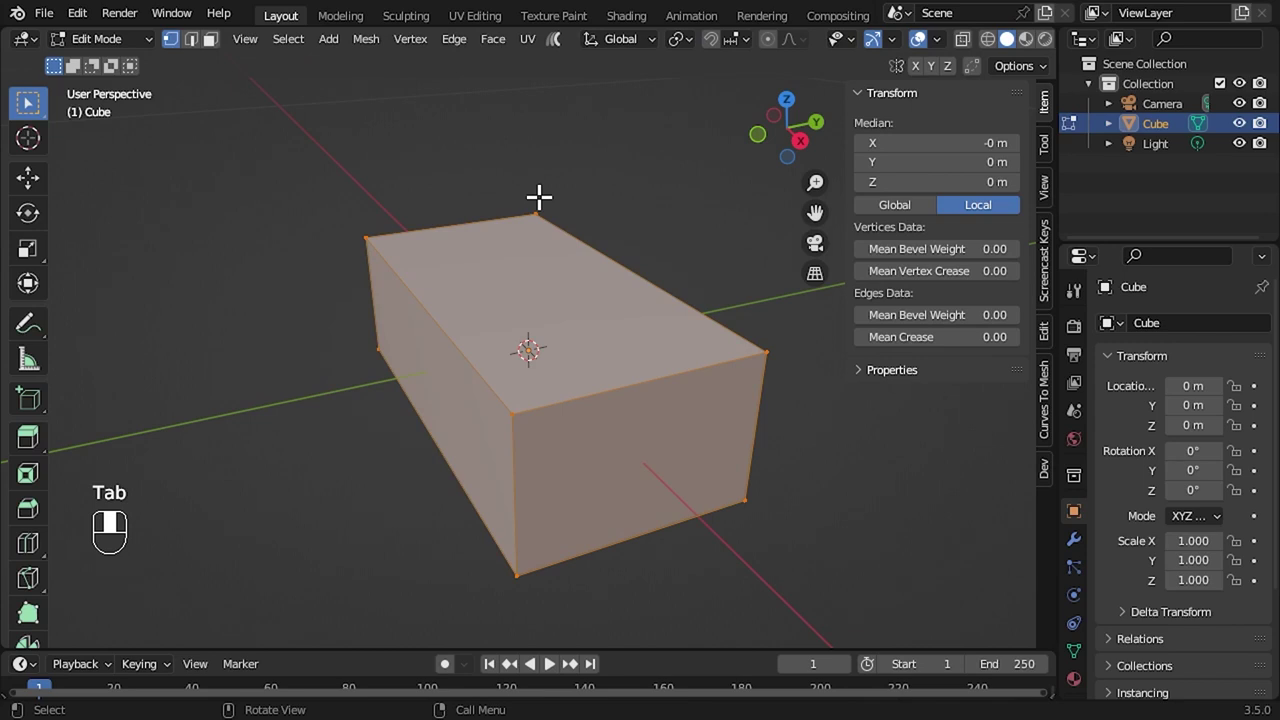
Duplicate the brick below the original and shift the copy right along X to stagger them.
key(KP_1)
key(shift+d)
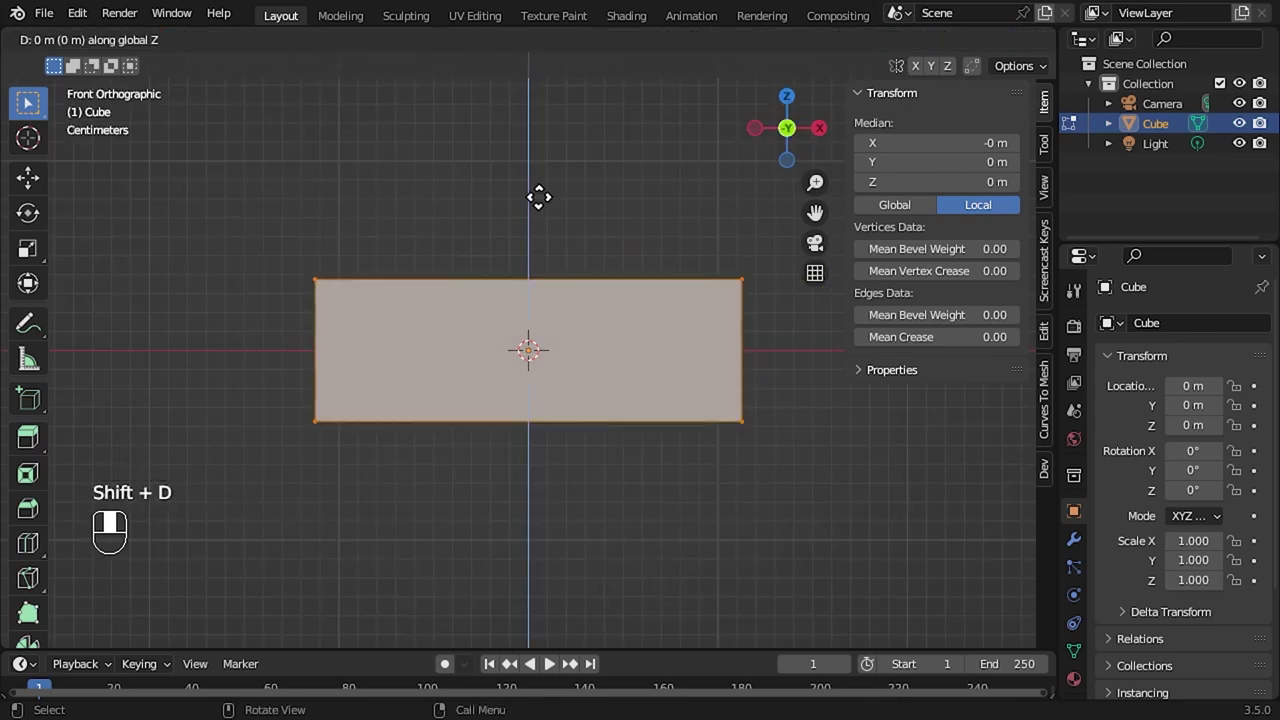
click(538, 357)
key(g)
key(x)
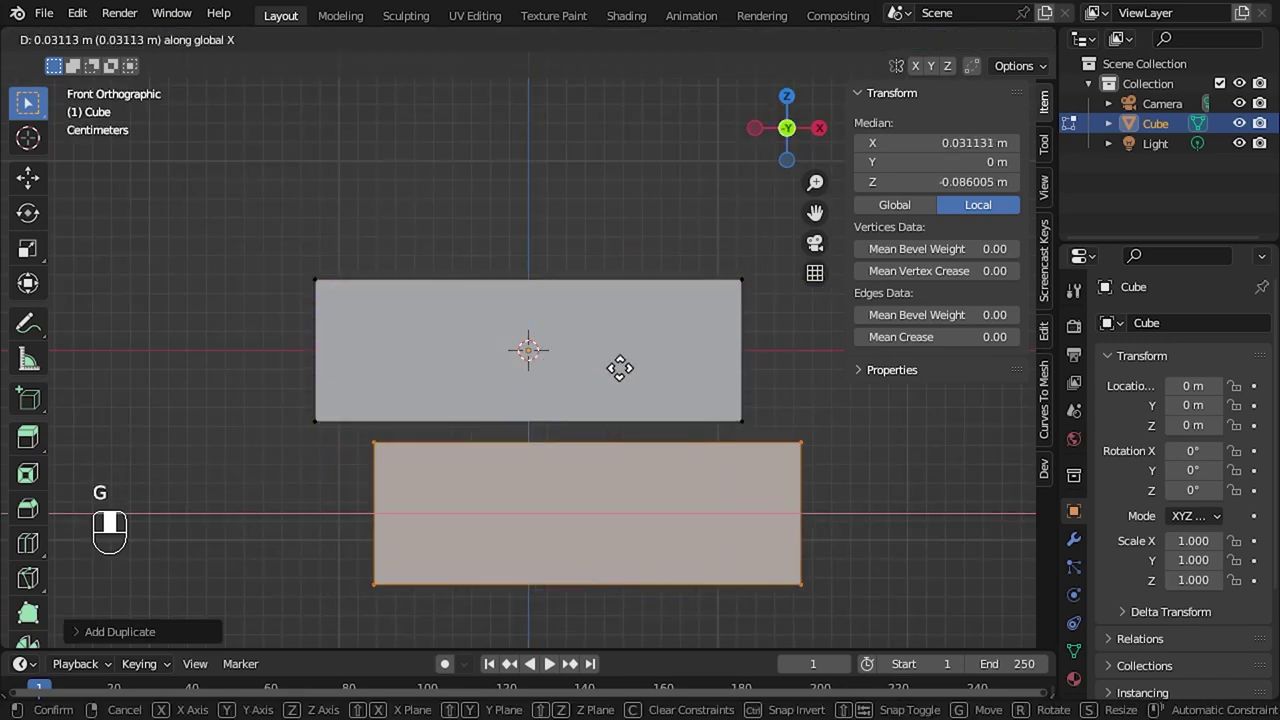
click(767, 385)
key(Tab)
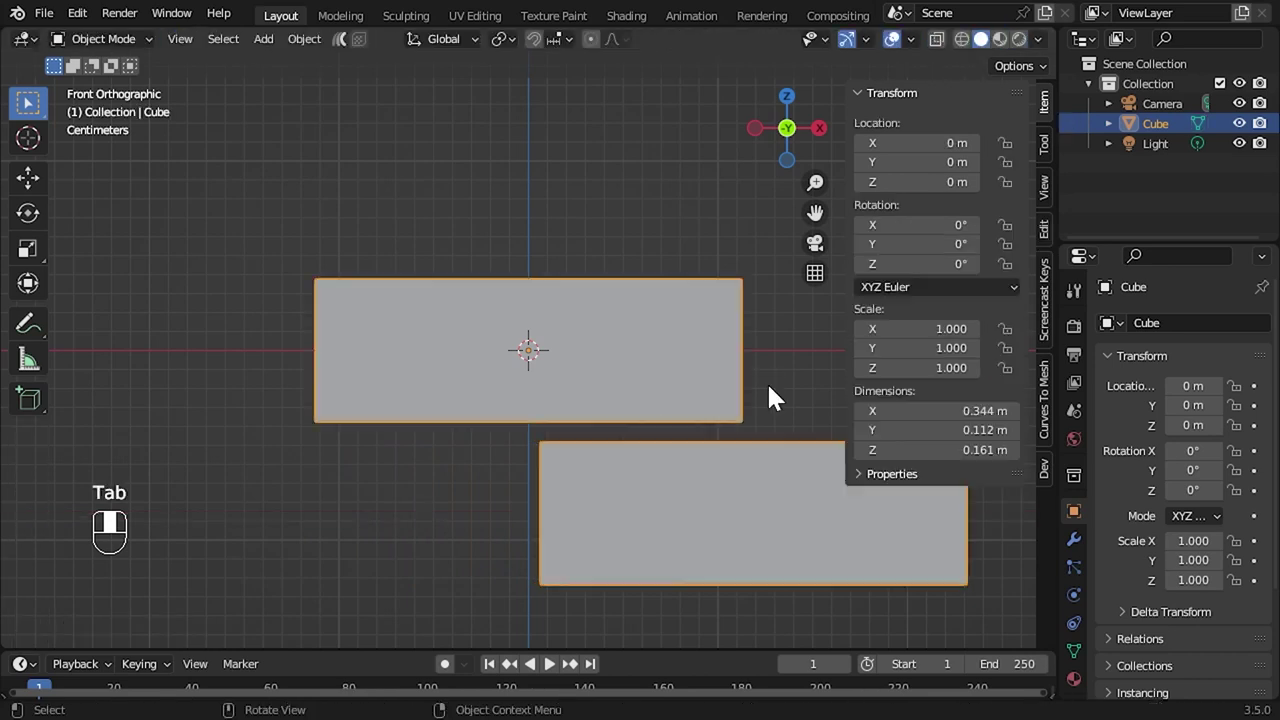
mouse_move(767, 385)
middle_down()
mouse_move(533, 368)
mouse_move(612, 402)
middle_up()
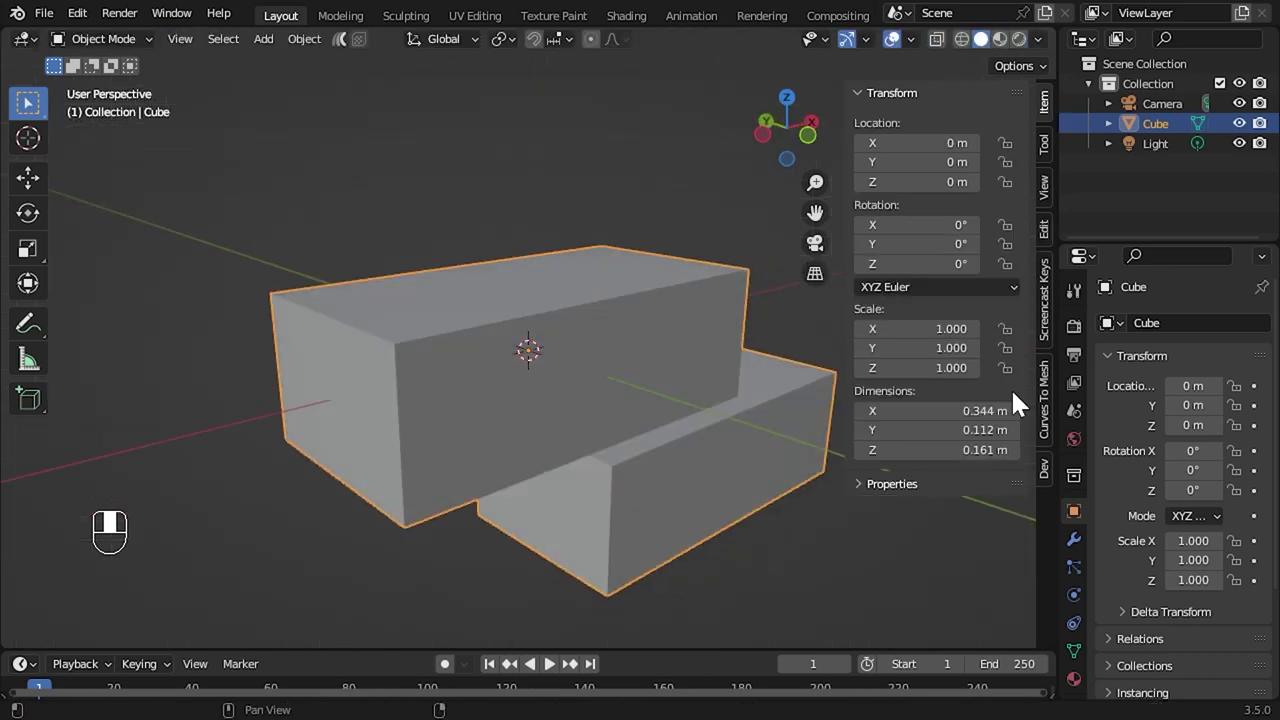
Add an Array modifier with Count 20 and Relative Offset X 0.690.
drag(1047, 418, 866, 420)
click(880, 539)
click(995, 322)
click(863, 379)
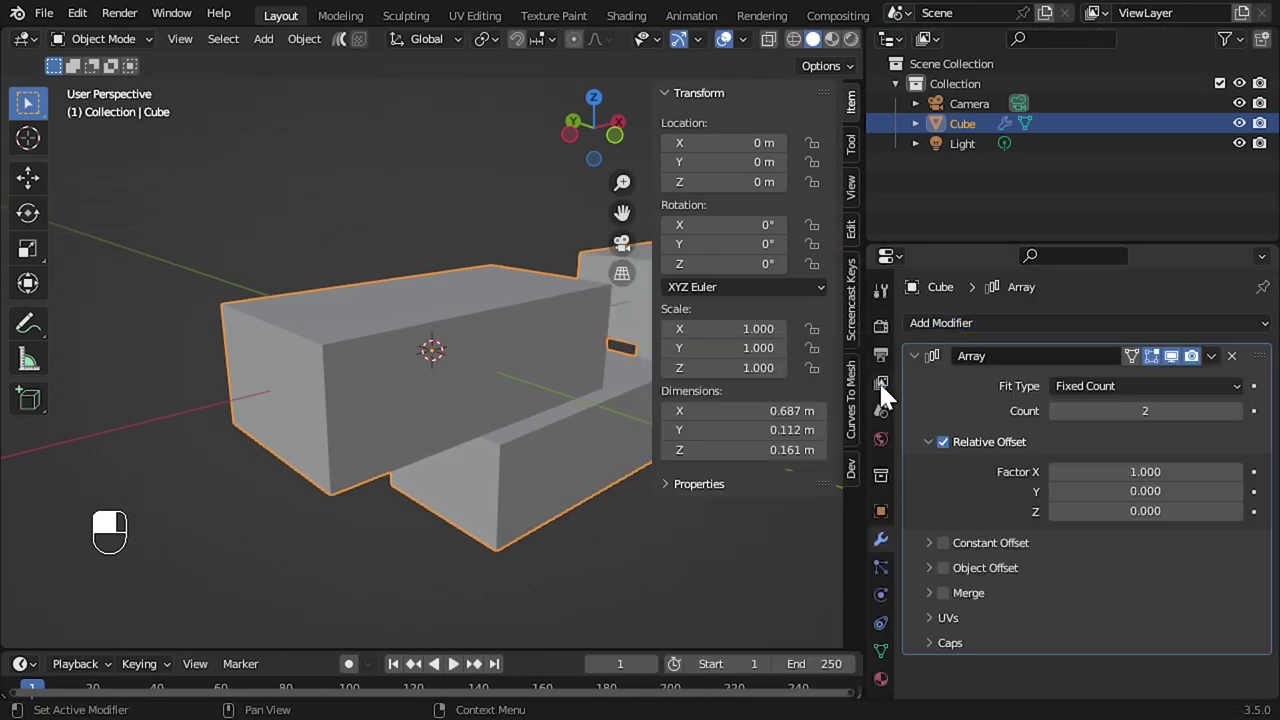
key(n)
mouse_move(510, 431)
middle_down()
mouse_move(679, 430)
mouse_move(459, 445)
middle_up()
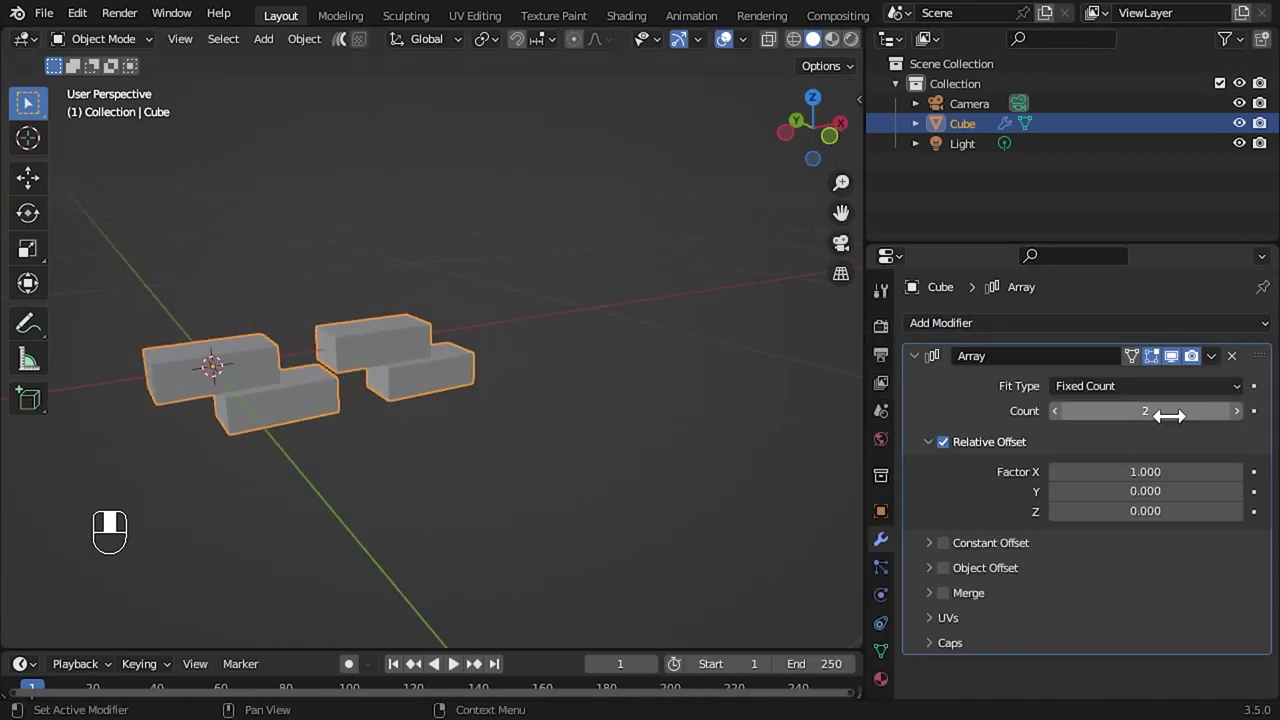
text(0)
key(Return)
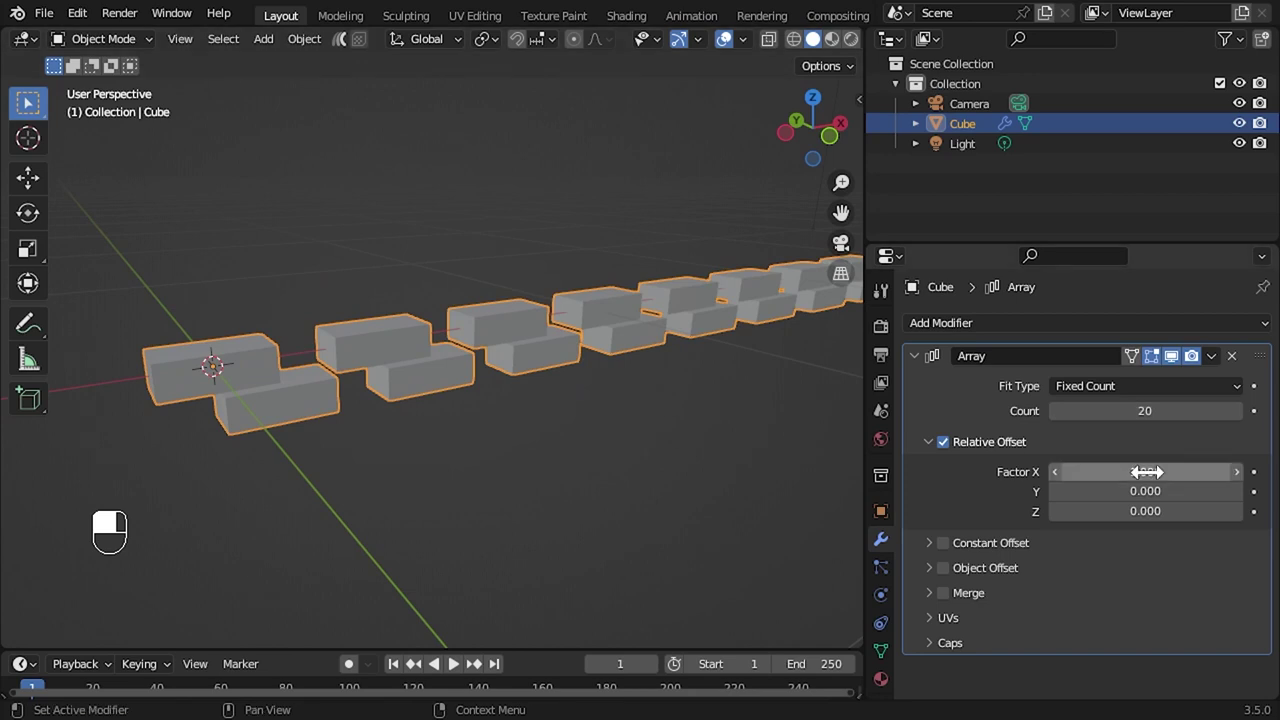
shift+drag(1183, 472, 1115, 472)
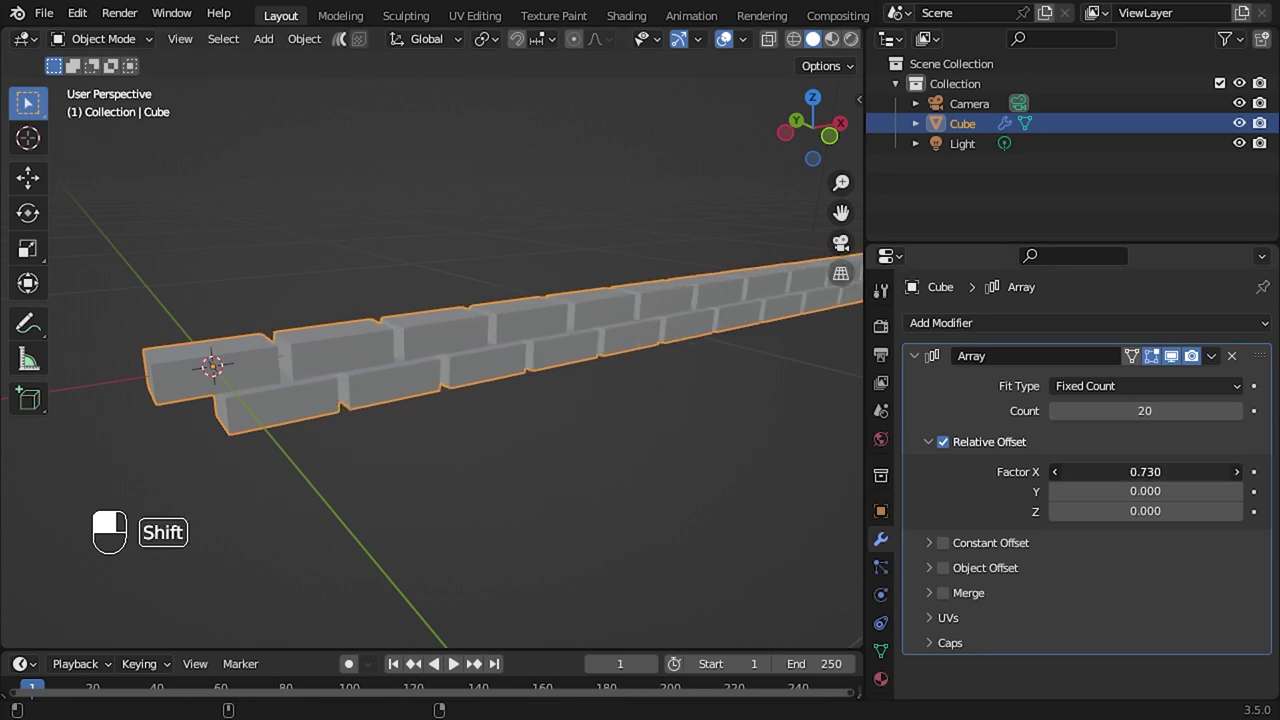
middle_drag(420, 410, 591, 427)
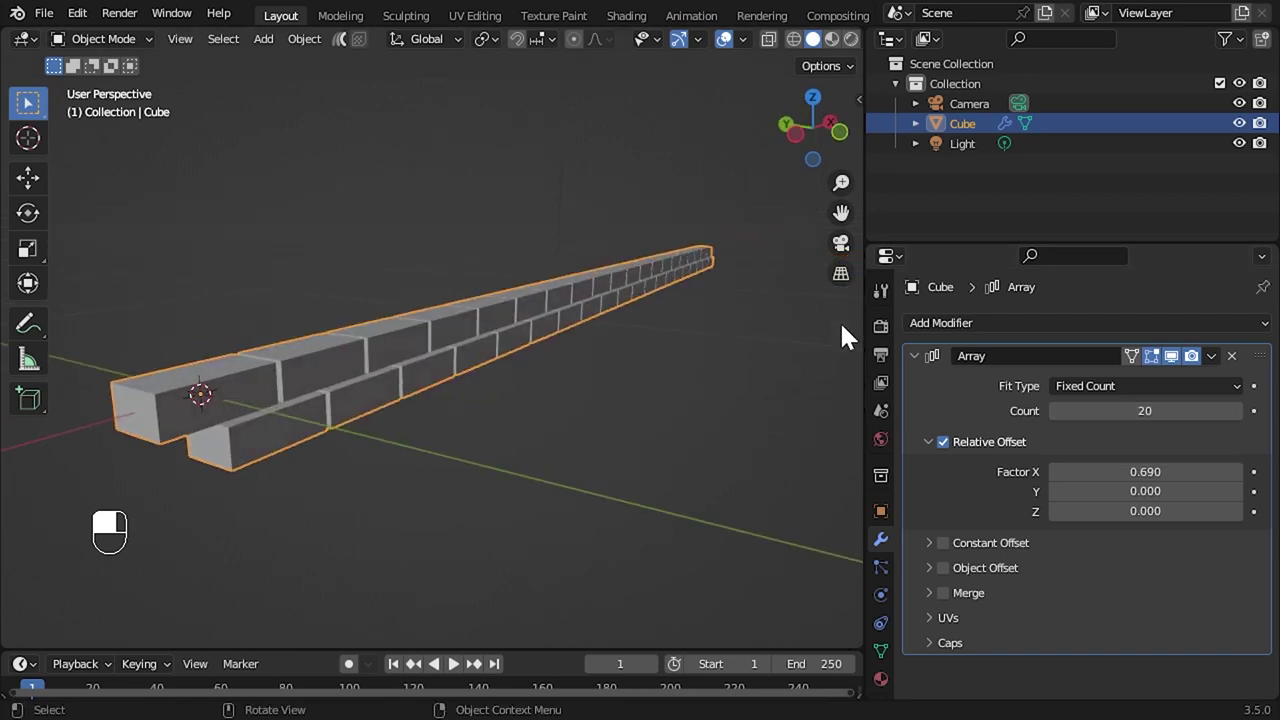
Add a second Array modifier with Factor X 0, Factor Z 1.060 and Count 5.
click(965, 320)
click(881, 379)
scroll(1075, 588, down, 5)
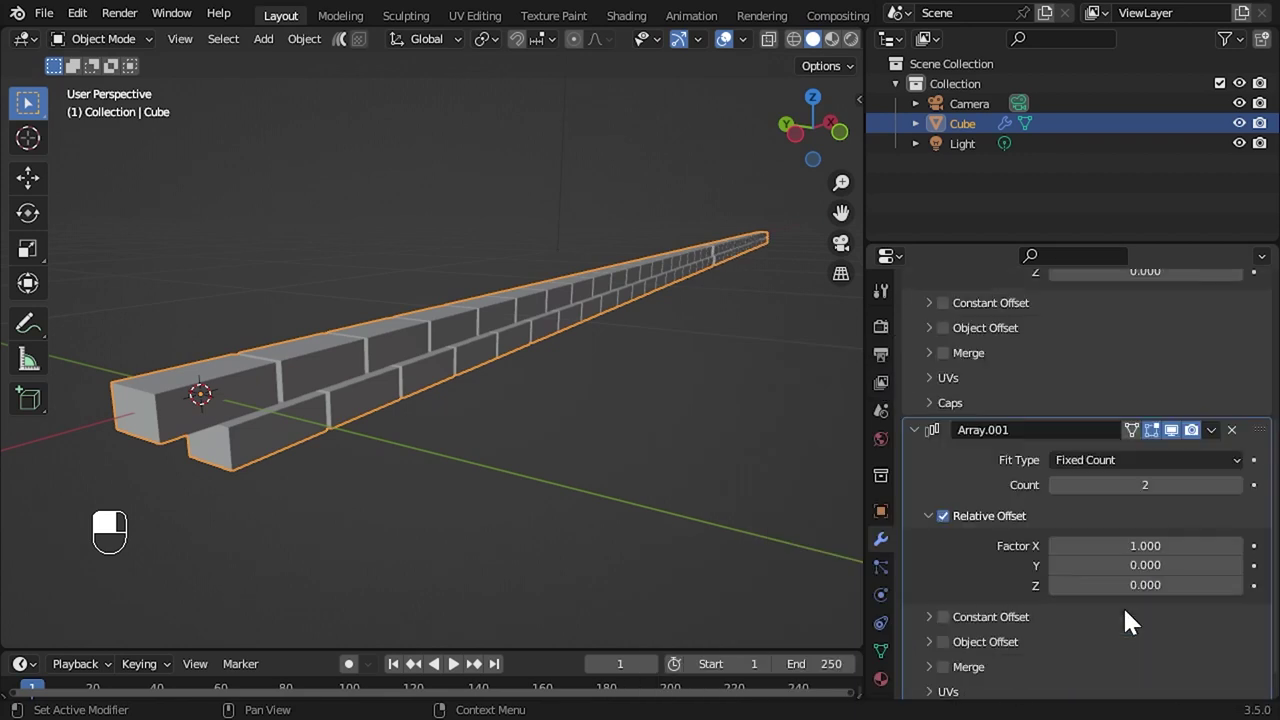
click(1145, 545)
text(0)
key(Return)
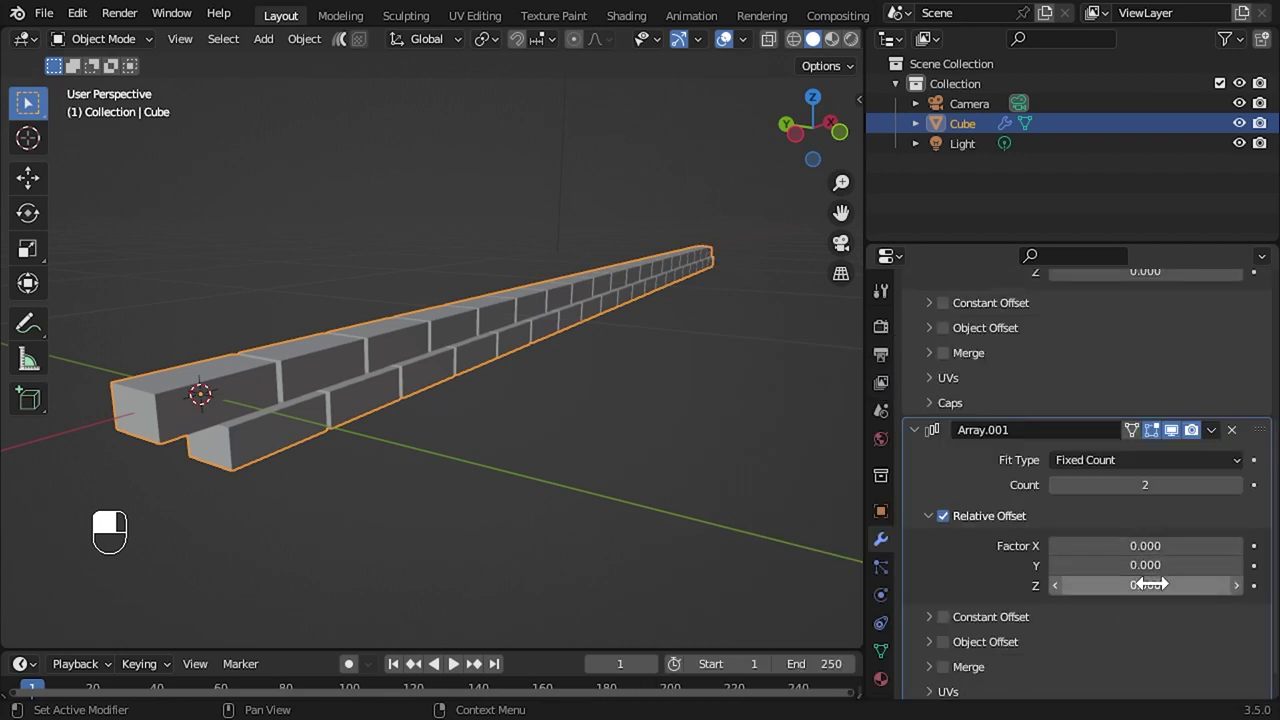
mouse_move(1143, 585)
shift+mouse_down()
mouse_move(1195, 585)
mouse_move(1170, 585)
shift+mouse_up()
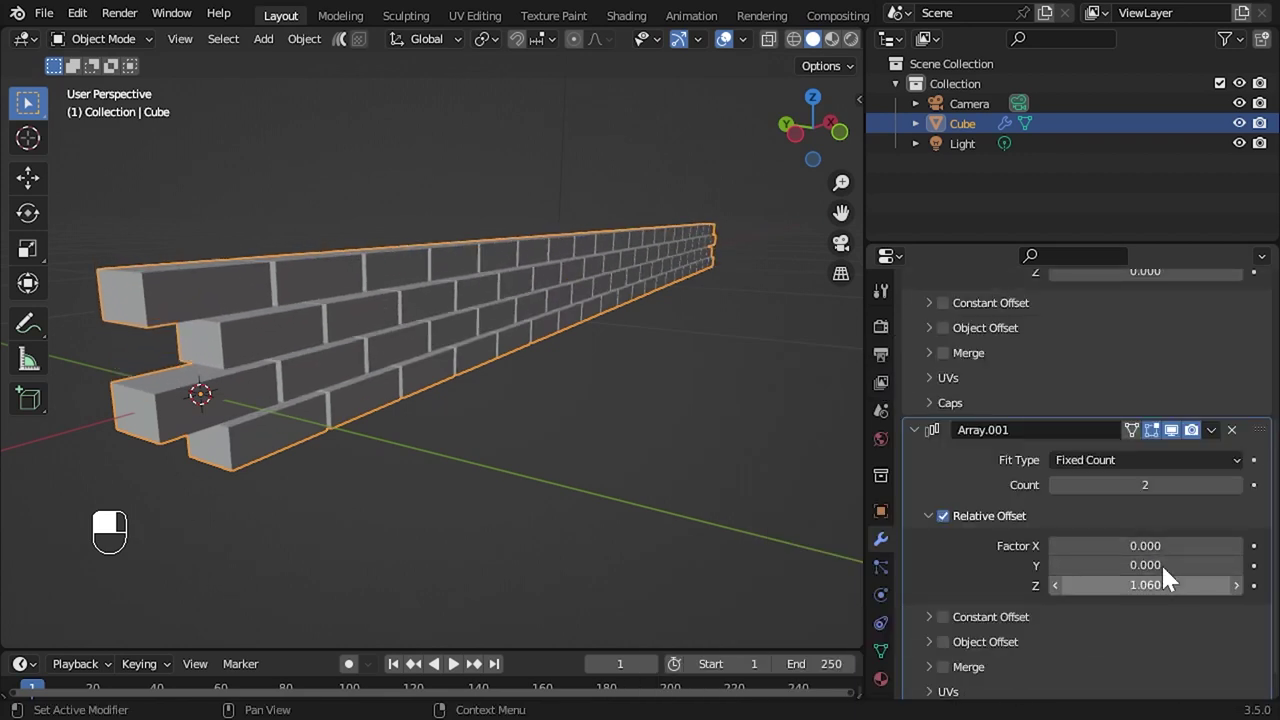
click(1238, 486)
click(1238, 486)
mouse_move(801, 384)
middle_down()
mouse_move(578, 333)
mouse_move(504, 389)
middle_up()
key(shift+c)
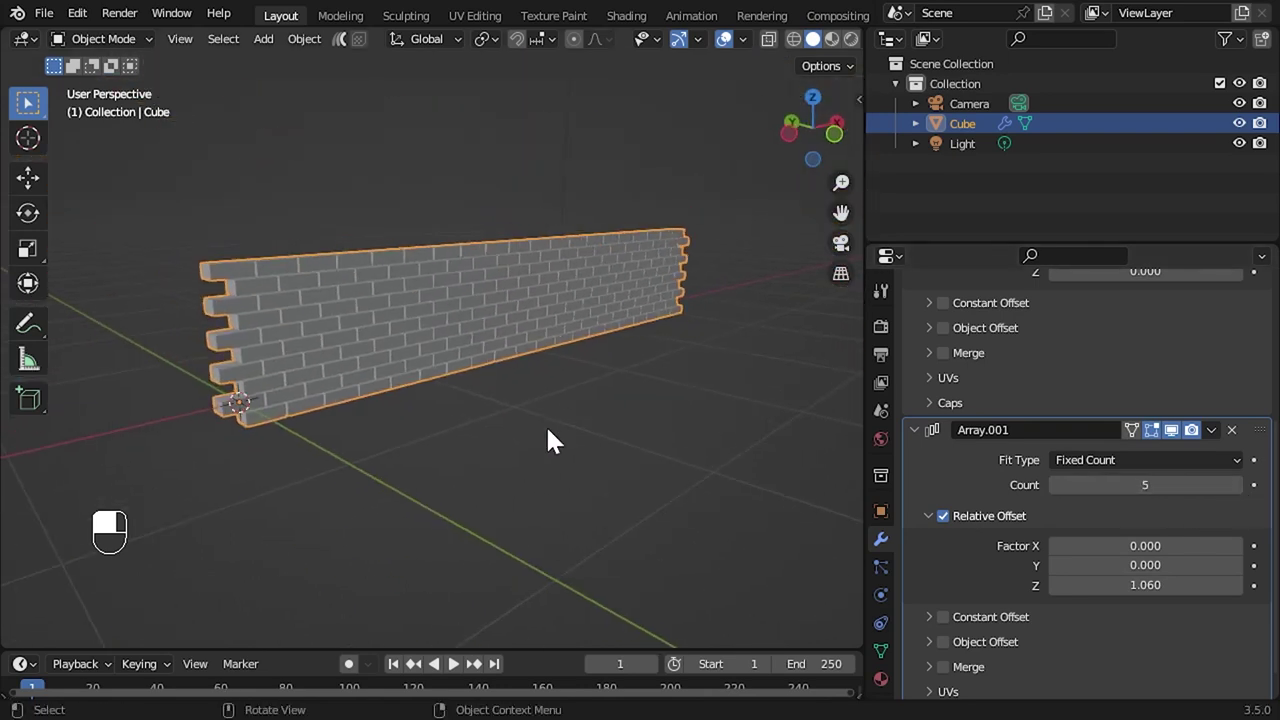
Move the brick wall left without changing its height, and add a Bezier curve.
key(g)
key(shift+z)
click(285, 376)
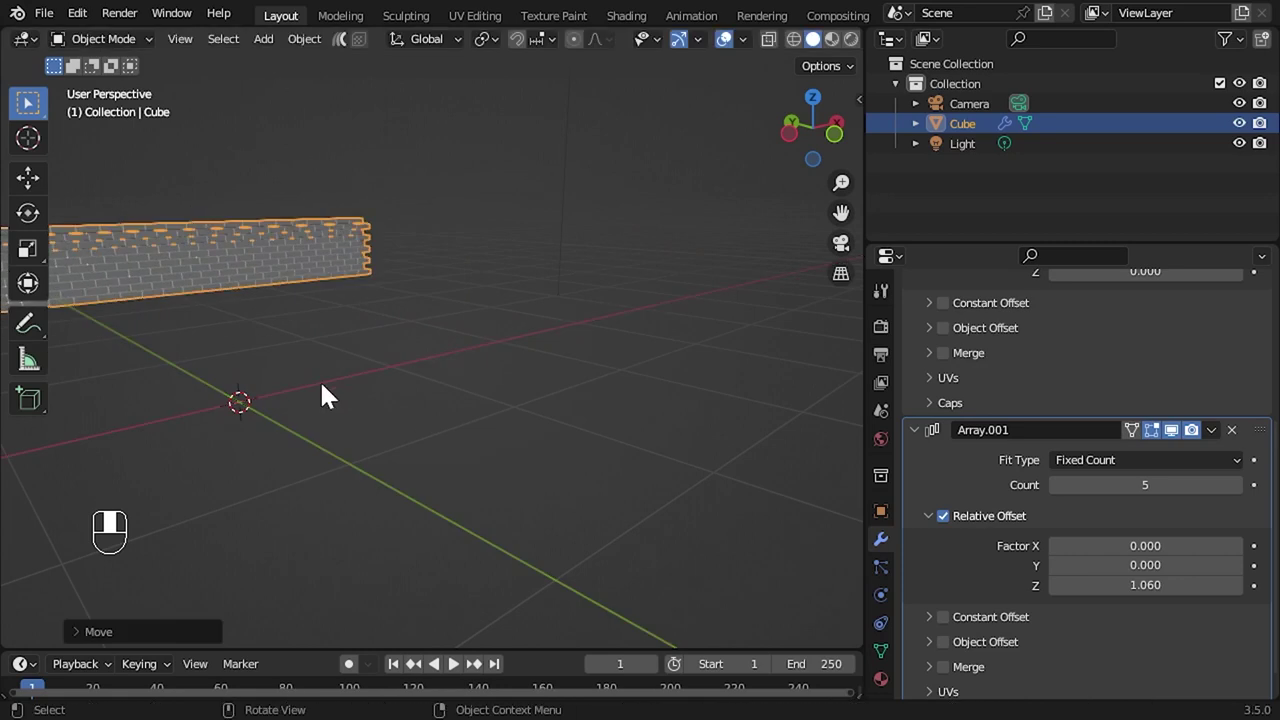
key(shift+a)
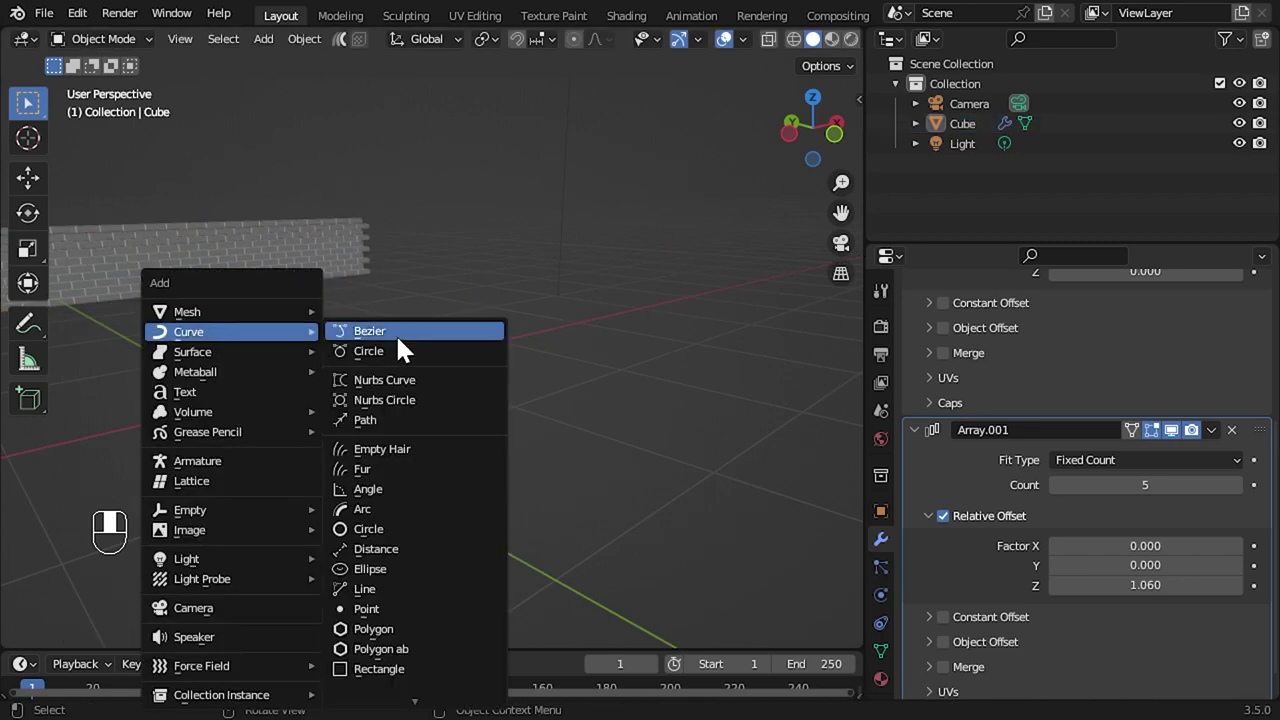
click(398, 338)
key(KP_Decimal)
middle_drag(497, 380, 334, 437)
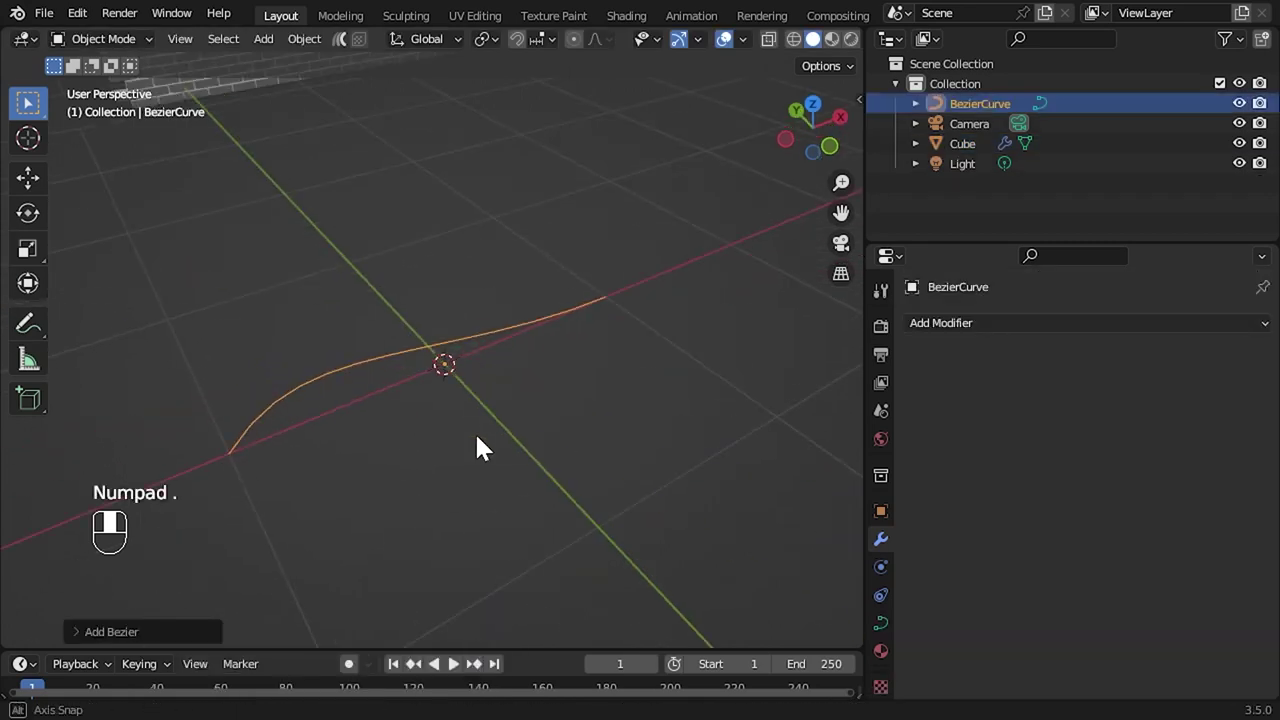
Extrude two more curve points along X to make a long wavy path.
key(Tab)
shift+middle_drag(614, 297, 558, 312)
key(e)
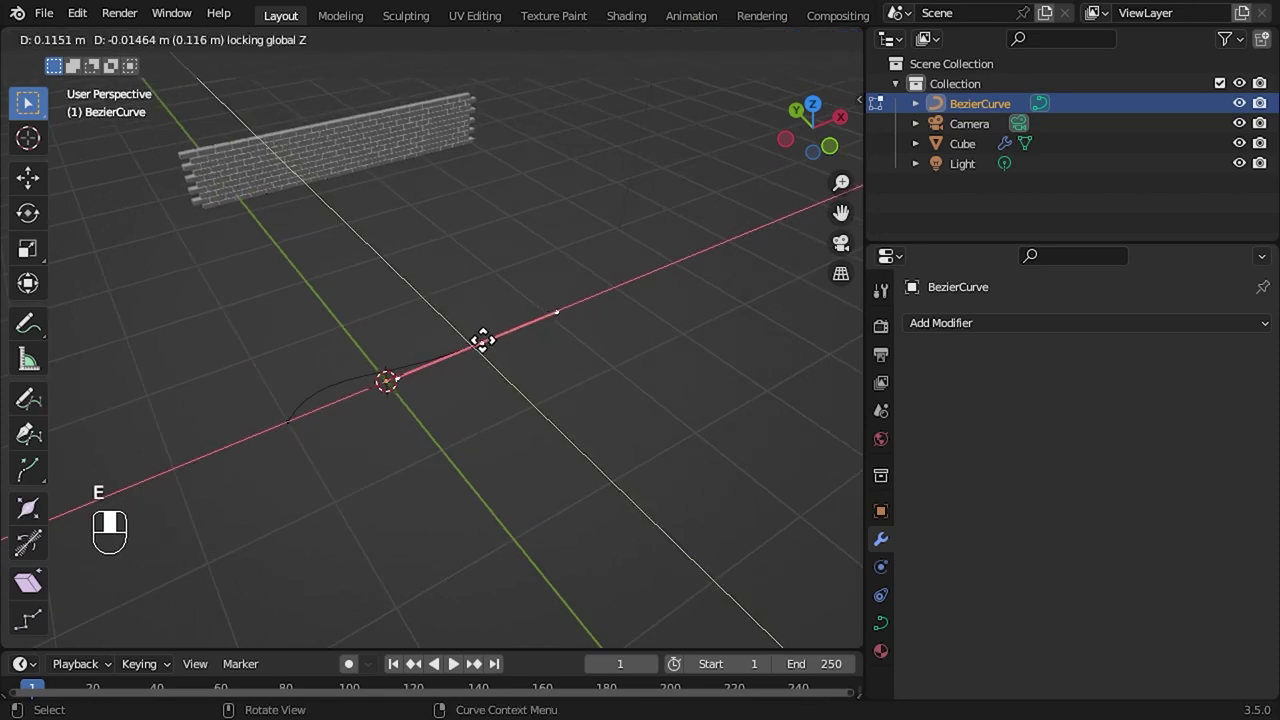
click(550, 275)
key(e)
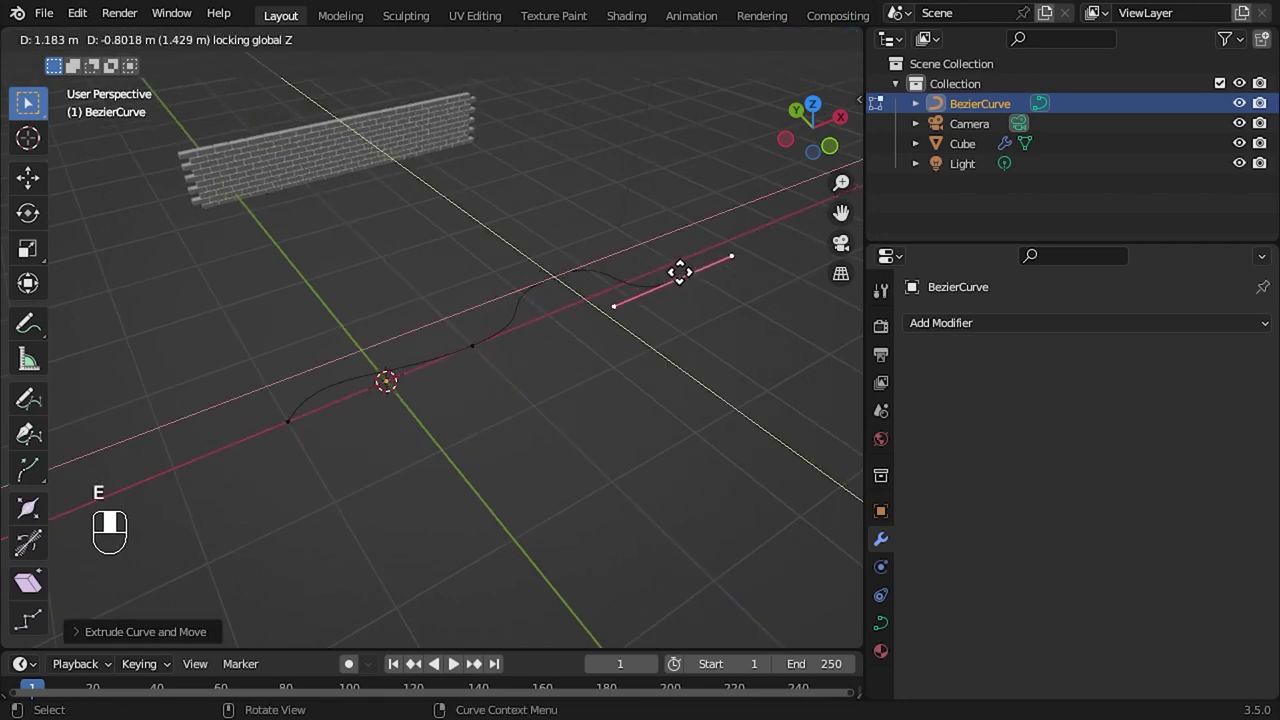
click(700, 269)
key(Tab)
mouse_move(420, 378)
middle_down()
mouse_move(370, 390)
mouse_move(694, 366)
mouse_move(370, 445)
middle_up()
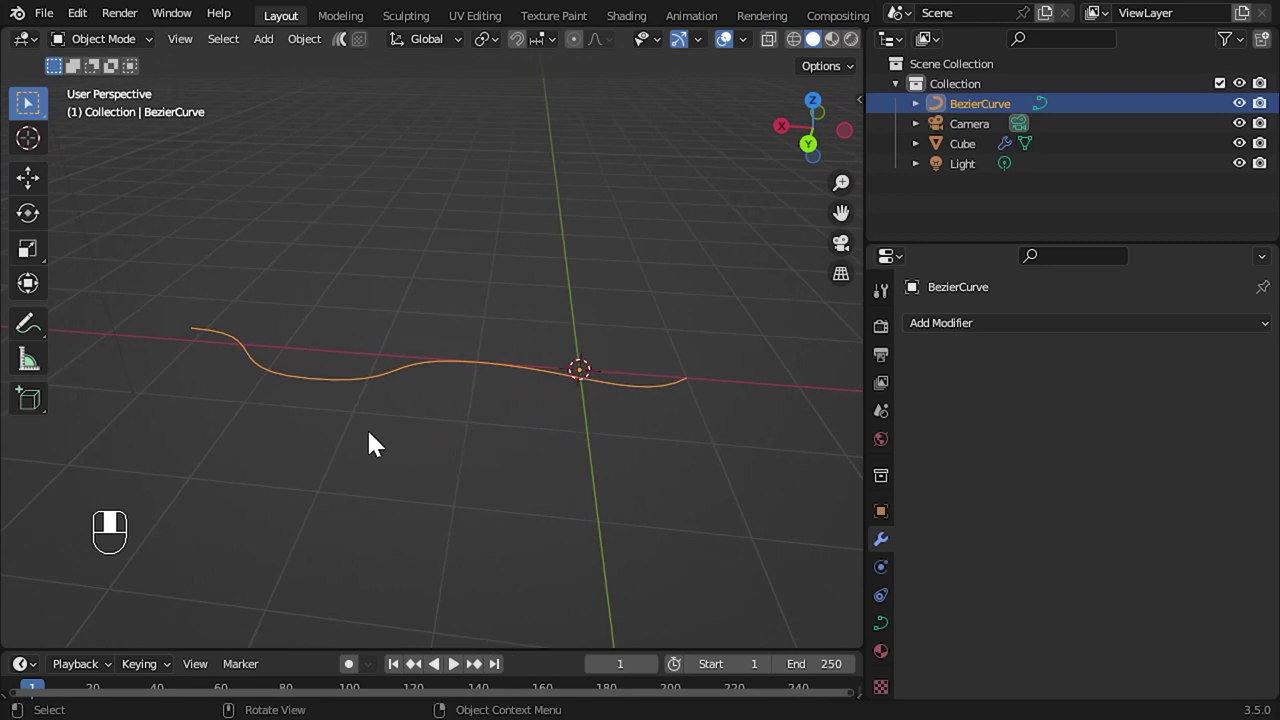
Set the curve's Geometry Extrude to 0.69 m and apply Visual Geometry to Mesh.
click(881, 623)
scroll(1022, 539, down, 2)
scroll(1058, 562, down, 2)
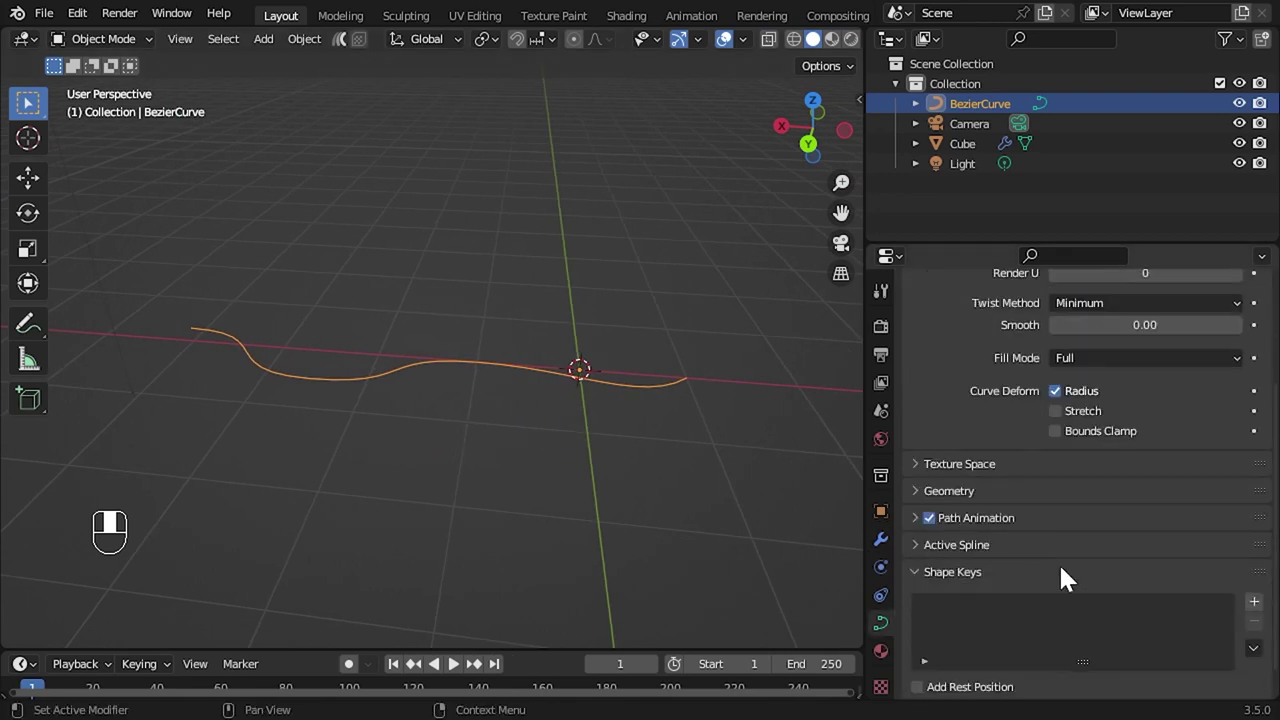
click(909, 491)
drag(1124, 542, 1180, 542)
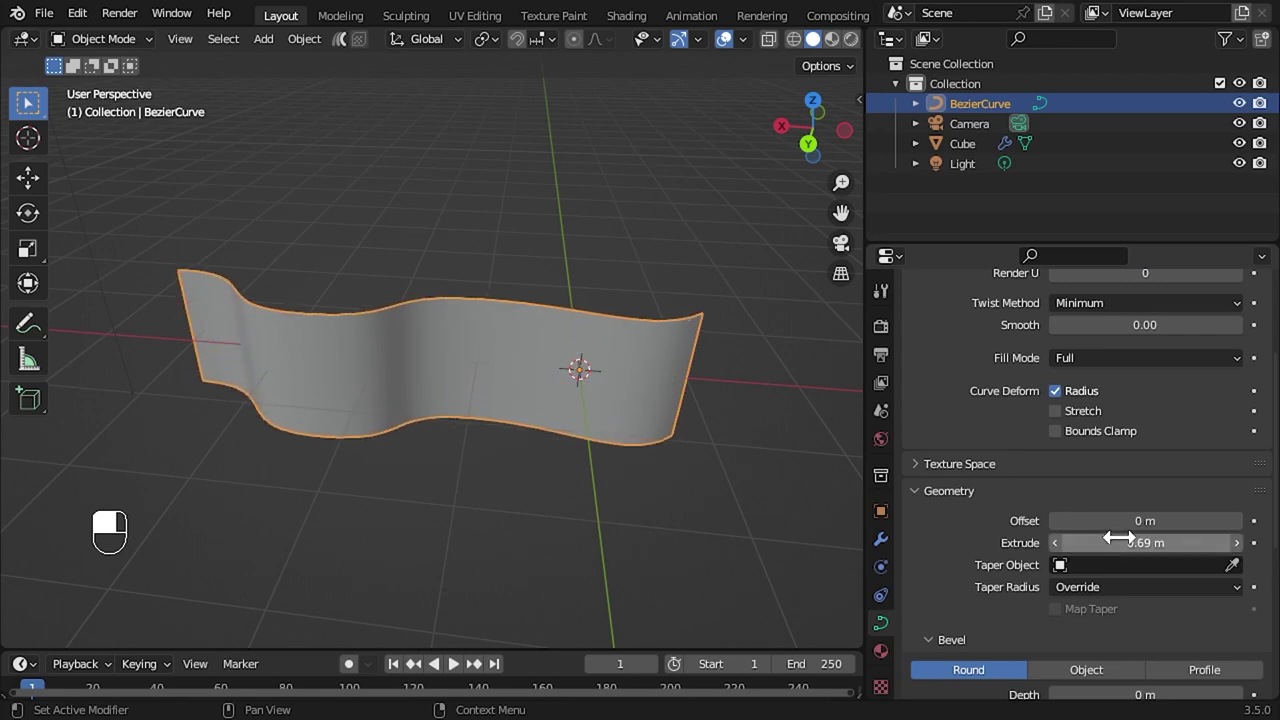
click(307, 48)
mouse_move(327, 142)
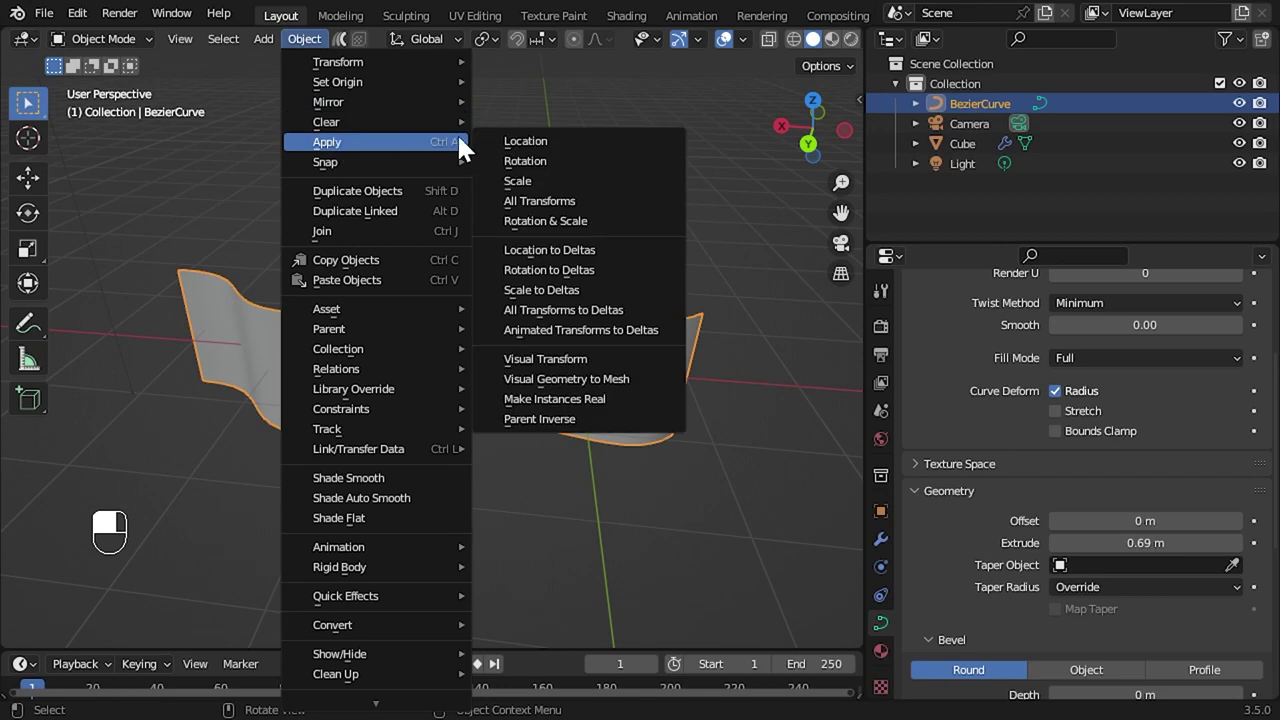
click(651, 379)
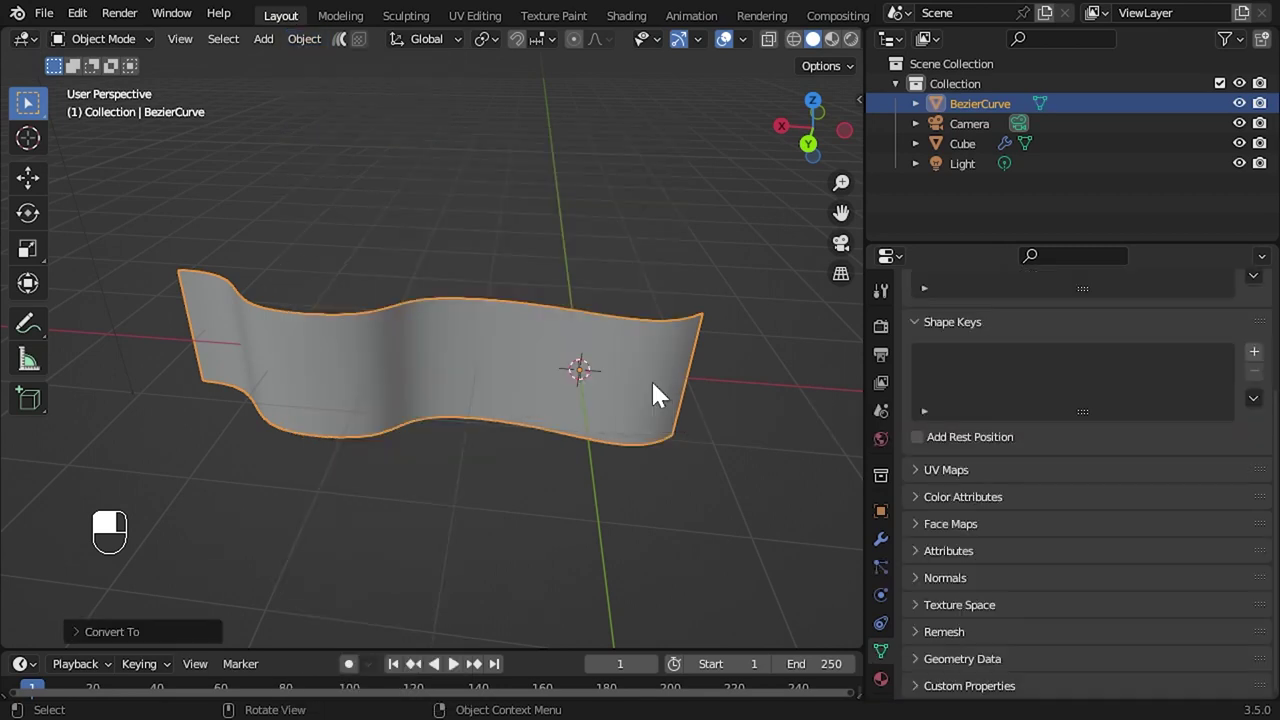
In UV Editing, select all the ribbon's faces and box-select its square UV layout.
click(490, 18)
key(a)
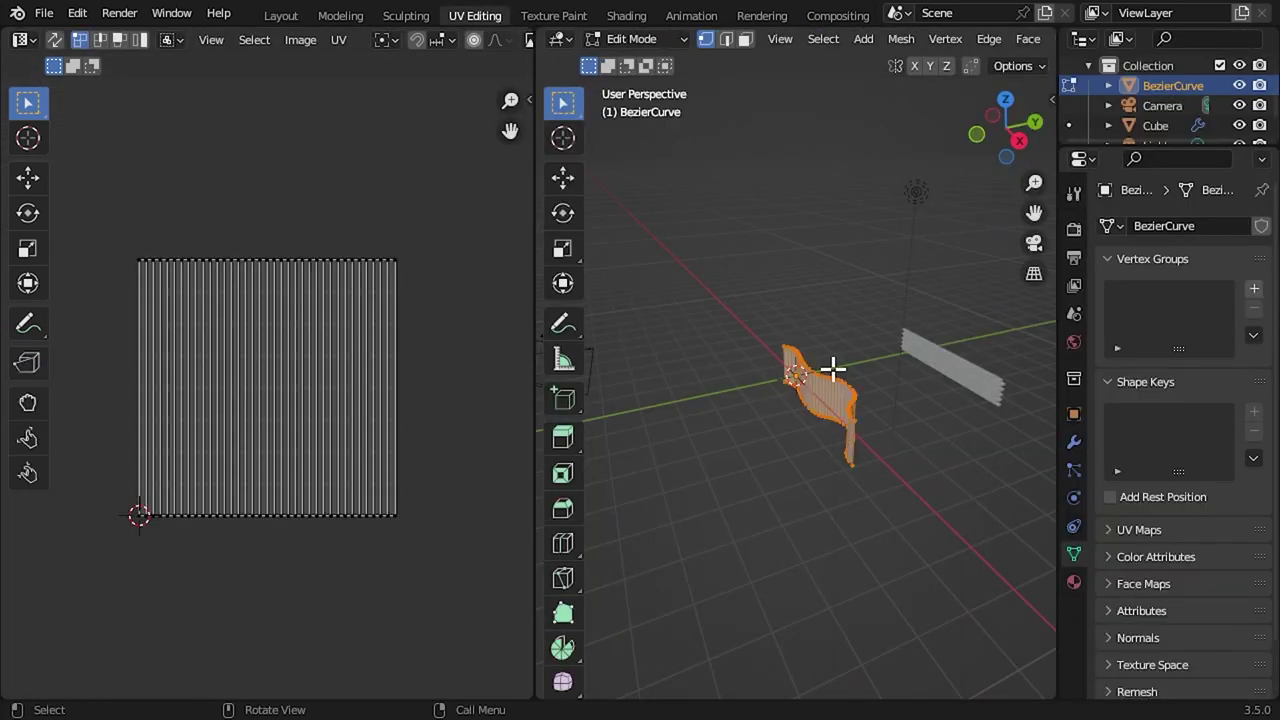
key(b)
drag(476, 180, 87, 586)
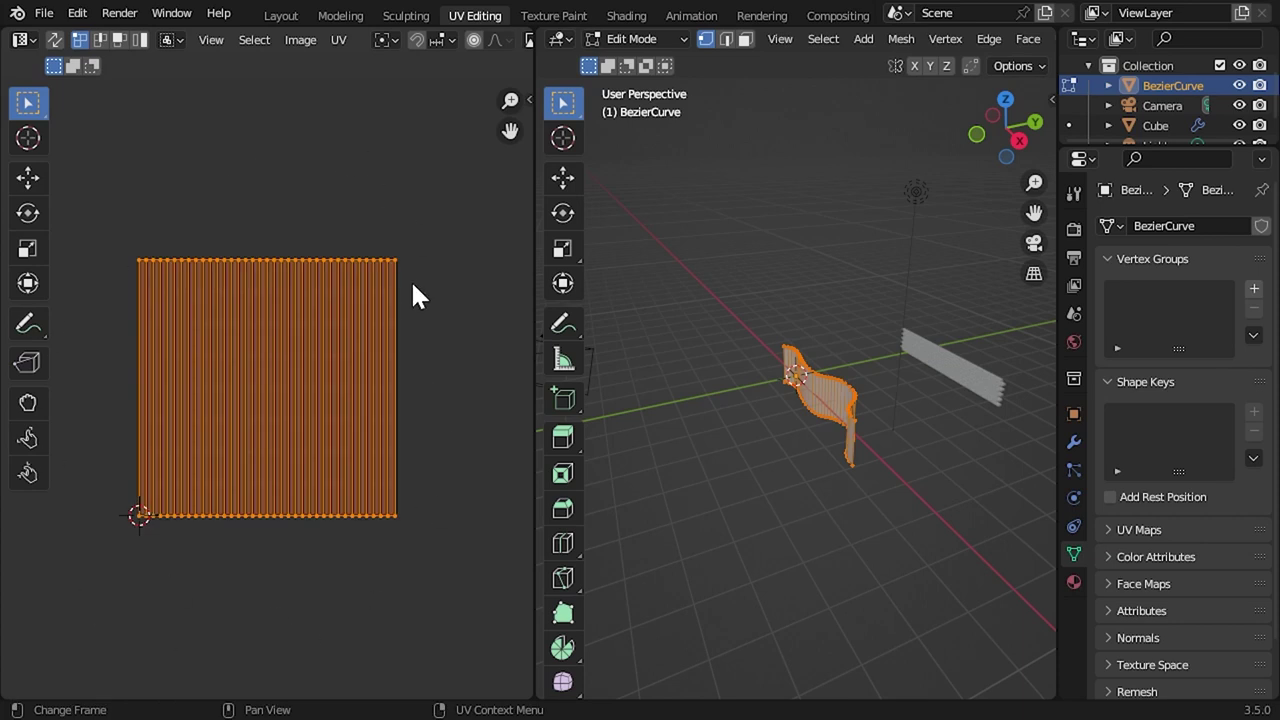
Back in Object Mode in Modeling, rotate the Cube brick array −90° about X.
click(345, 12)
key(Tab)
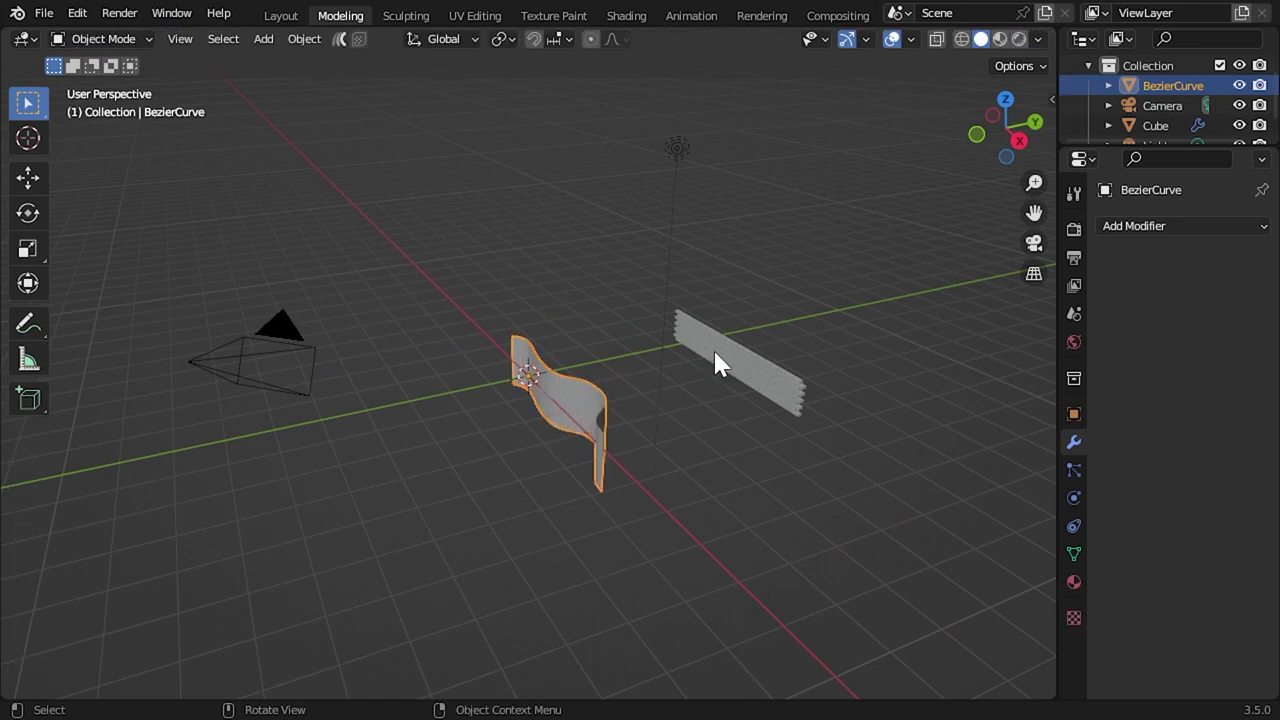
click(716, 364)
text(r)
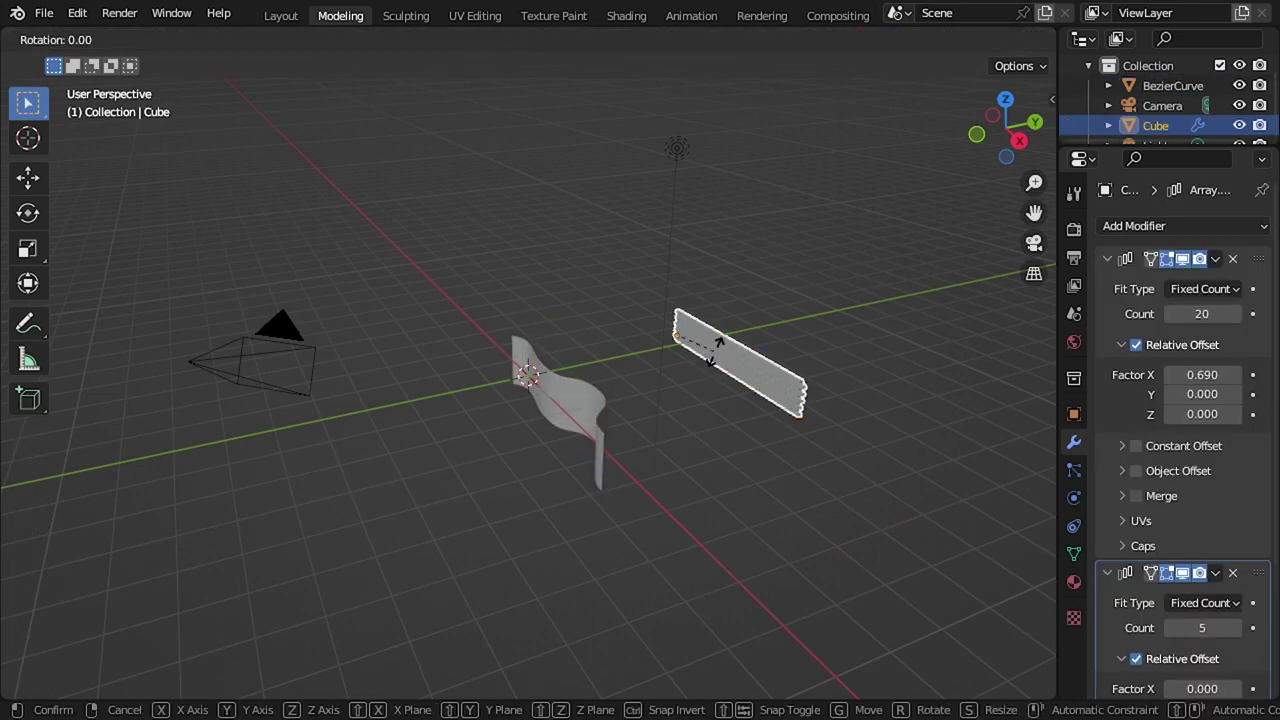
text(x-90)
key(Return)
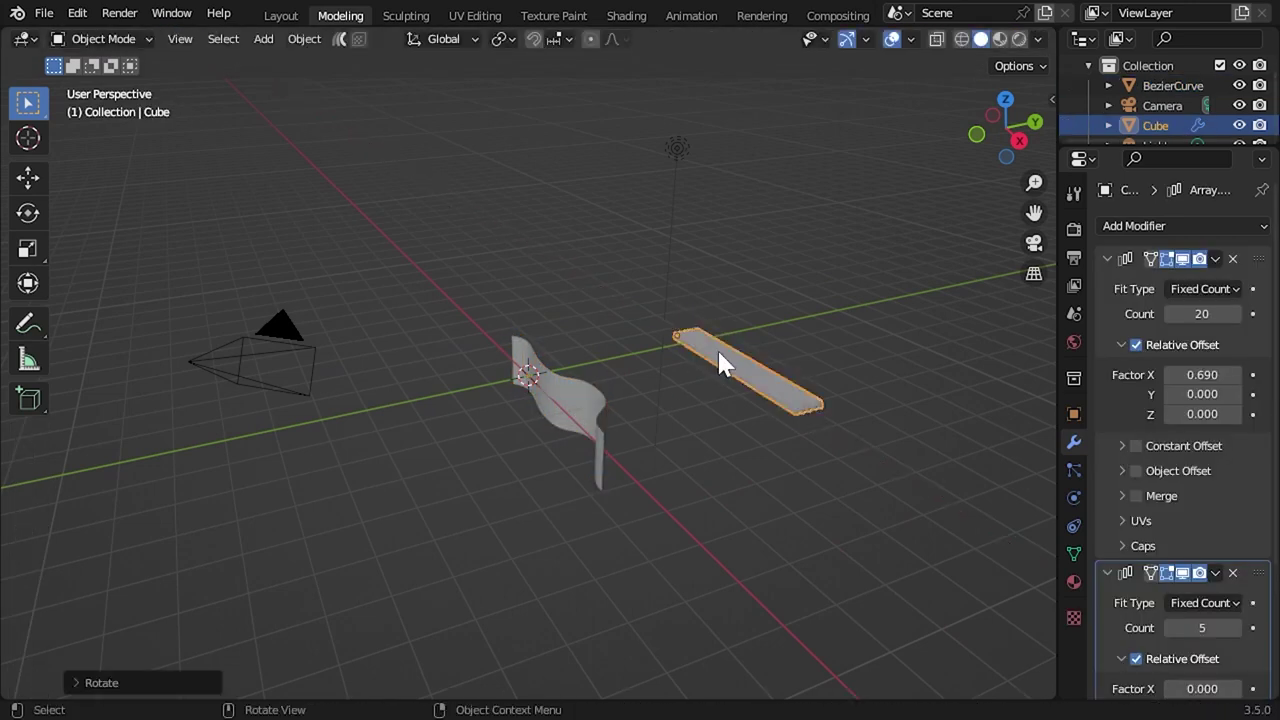
Frame and orbit around the flattened brick array, then reselect it.
key(KP_Decimal)
mouse_move(711, 380)
middle_down()
mouse_move(538, 397)
mouse_move(480, 331)
mouse_move(686, 343)
mouse_move(858, 555)
middle_up()
scroll(480, 331, down, 4)
click(884, 566)
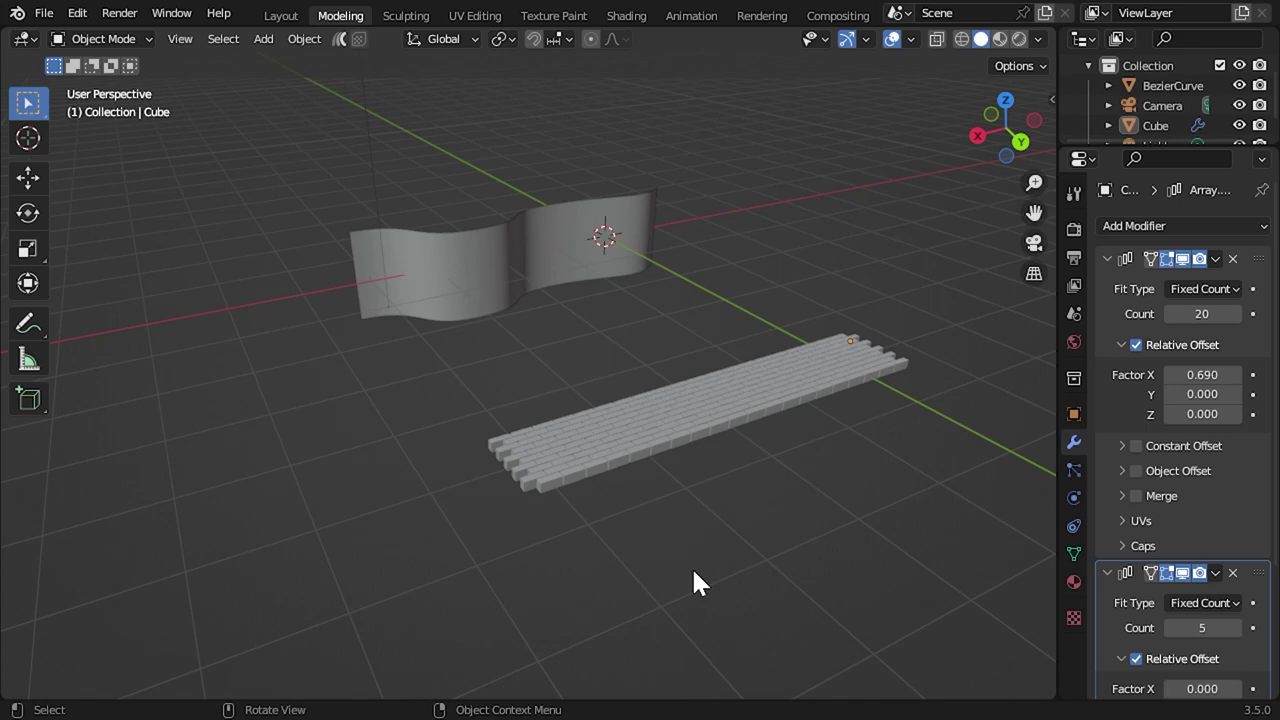
click(700, 421)
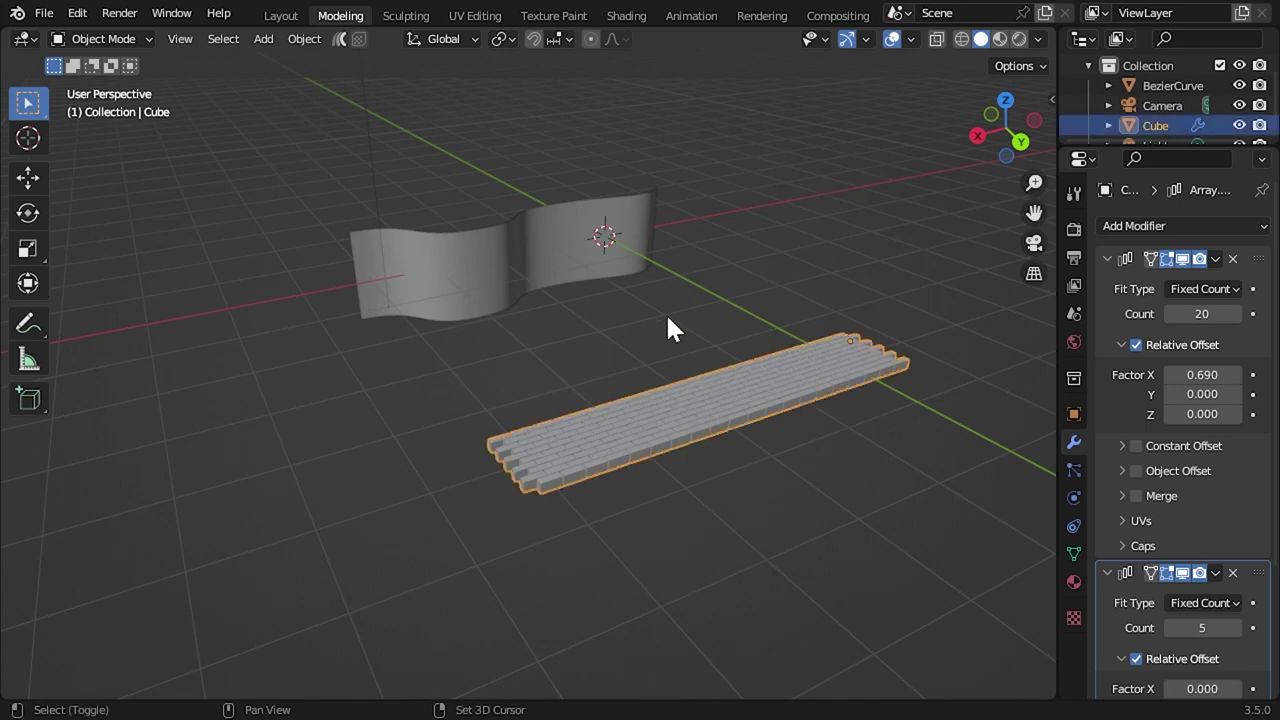
Add the wavy flag as active and wrap the bricks onto it with Create UV Mesh.
shift+click(455, 286)
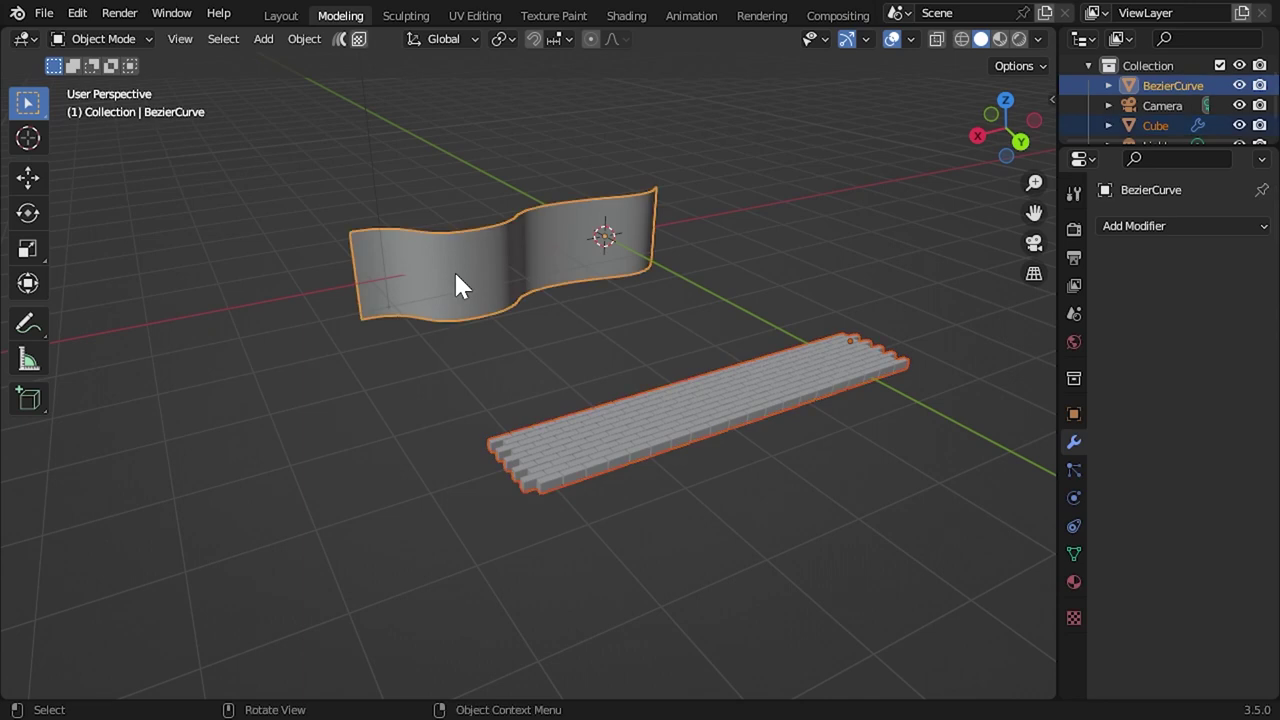
click(357, 39)
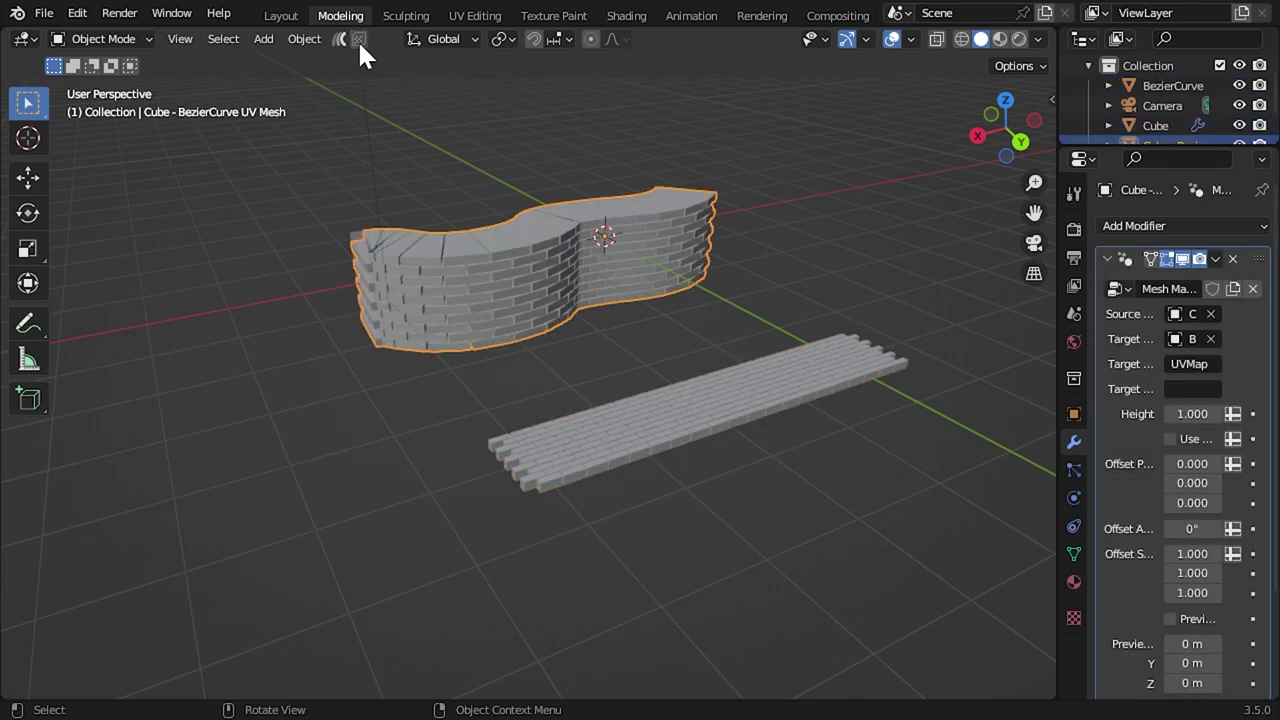
mouse_move(593, 296)
middle_down()
mouse_move(537, 300)
mouse_move(580, 337)
mouse_move(566, 363)
mouse_move(1105, 428)
middle_up()
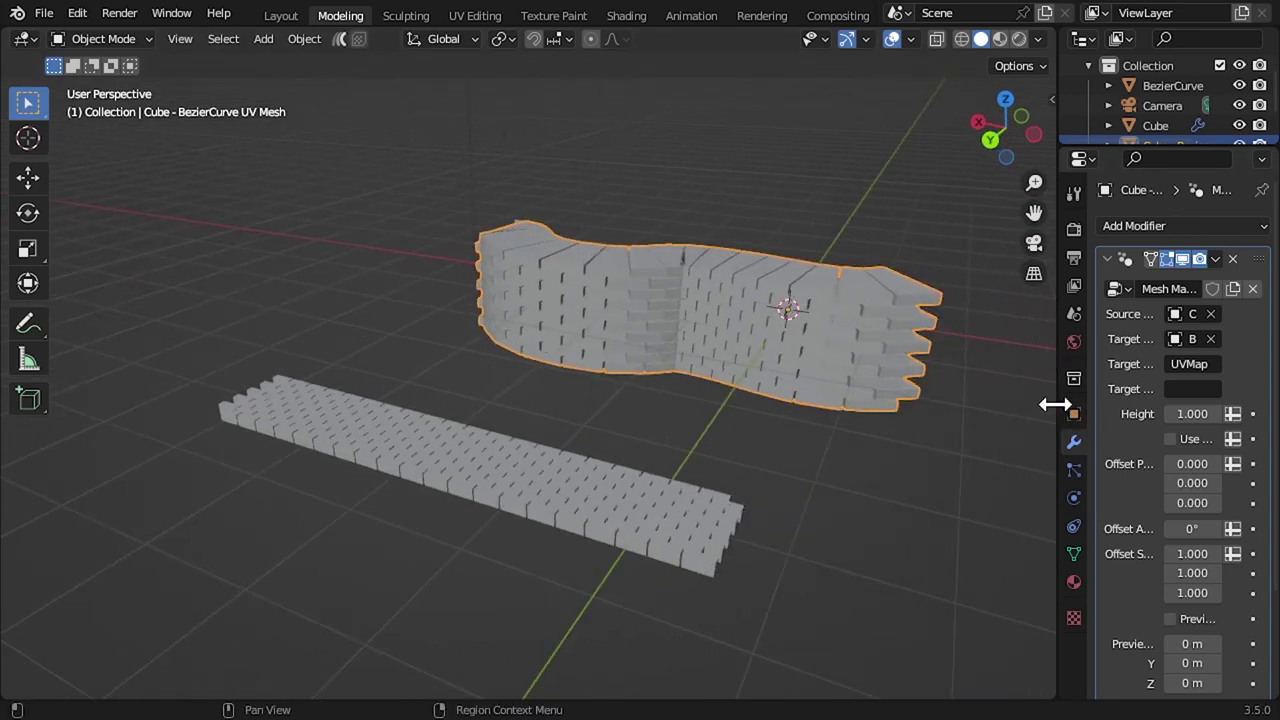
Lower the Mesh Materializer Height to 0.056.
drag(1060, 403, 902, 403)
mouse_move(1090, 418)
mouse_down()
mouse_move(1005, 418)
mouse_move(1050, 418)
mouse_up()
mouse_move(705, 325)
middle_down()
mouse_move(602, 522)
mouse_move(550, 470)
middle_up()
Add a new vertex group named 'Bricks' to the BezierCurve wavy flag.
scroll(607, 430, up, 3)
mouse_move(607, 430)
middle_down()
mouse_move(670, 490)
mouse_move(756, 432)
mouse_move(604, 410)
mouse_move(774, 423)
mouse_move(703, 406)
middle_up()
scroll(668, 480, down, 3)
click(95, 262)
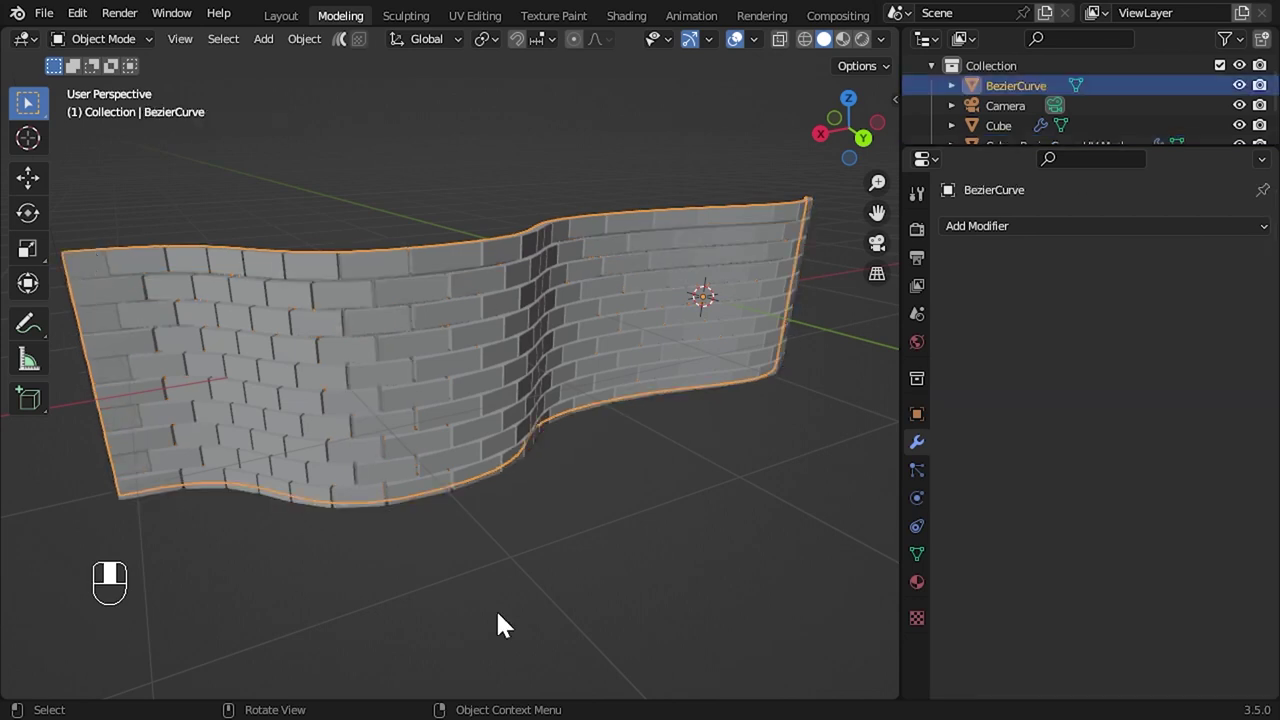
click(917, 553)
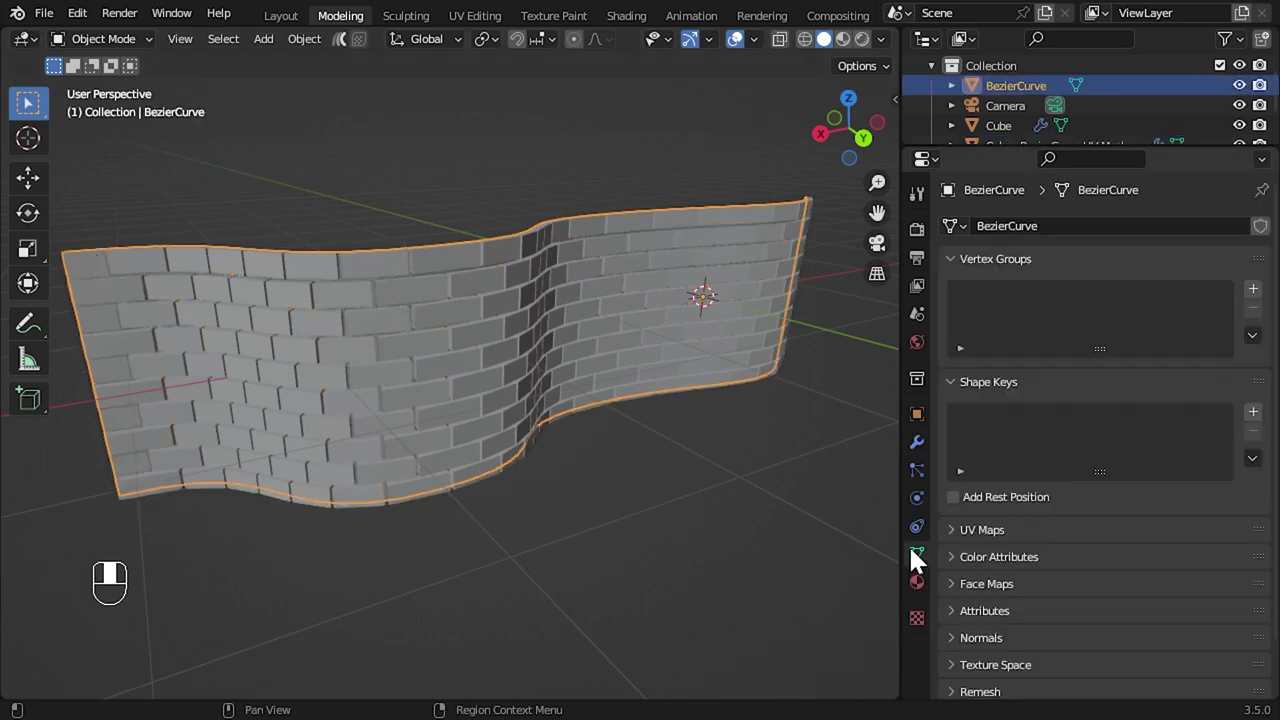
click(1253, 288)
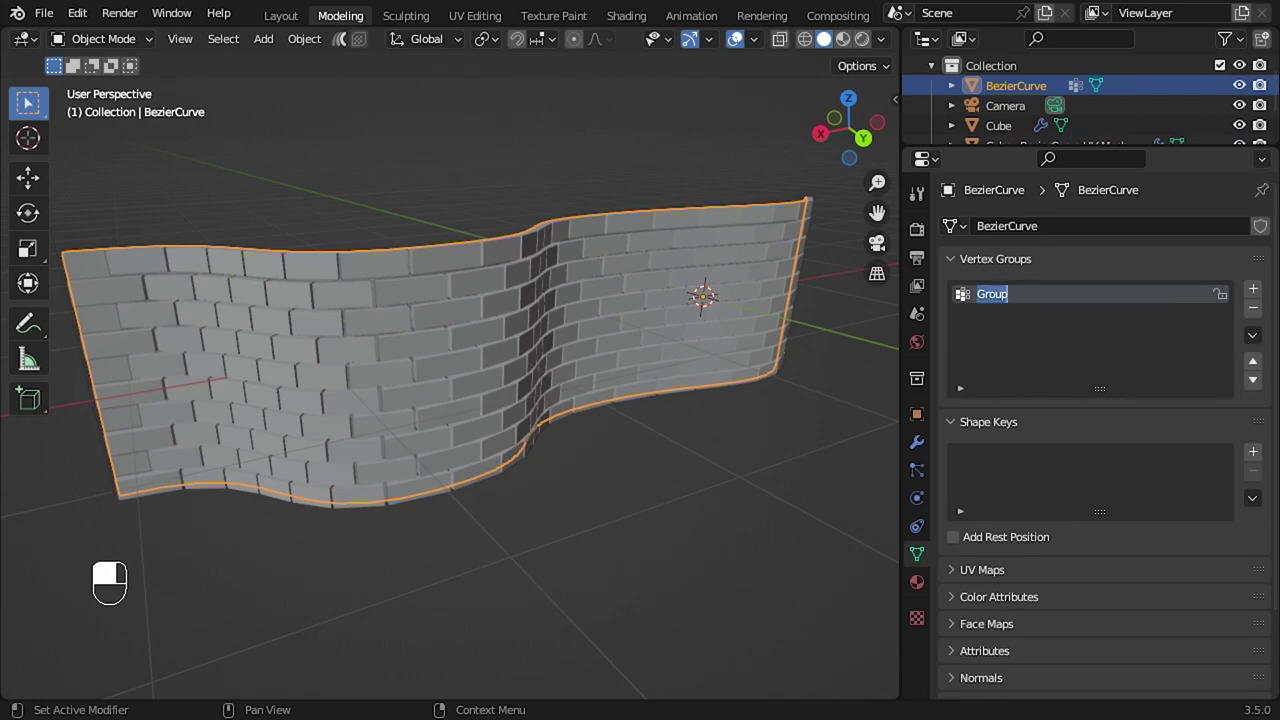
text(Bricks)
scroll(1070, 110, down, 2)
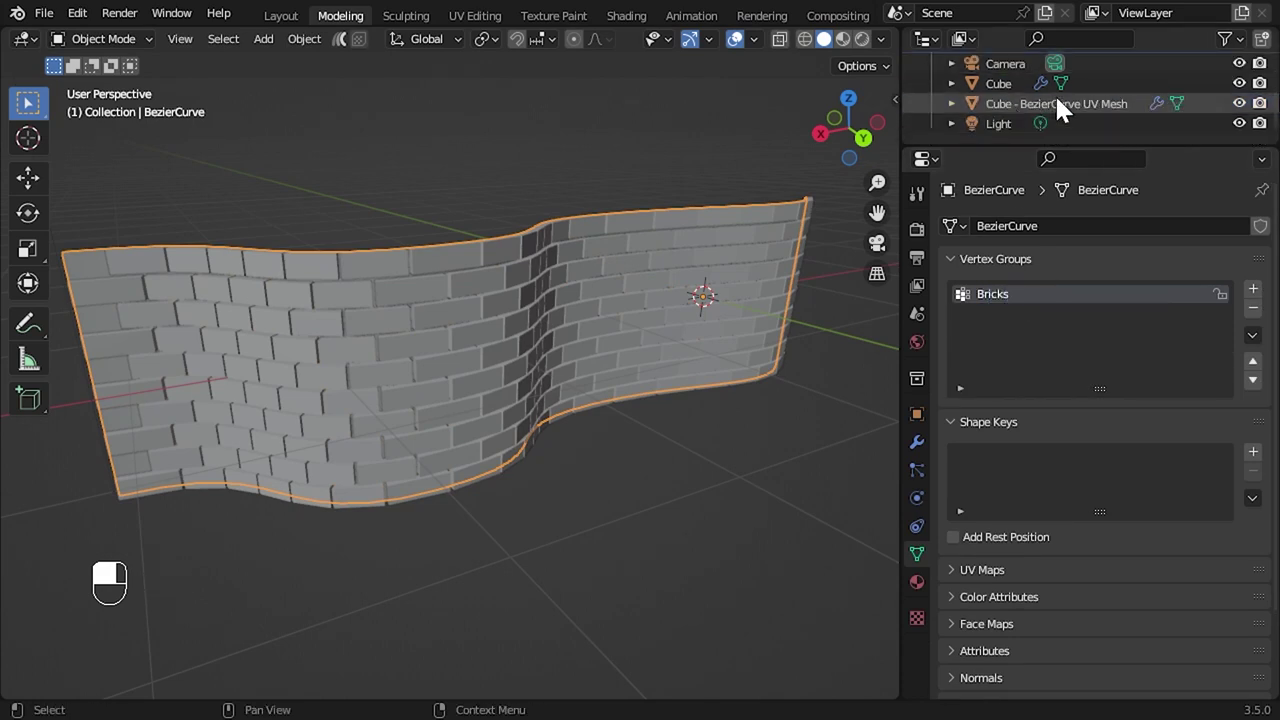
Set the Cube - BezierCurve UV Mesh's Mesh Materializer target vertex group to 'Bricks'.
click(1057, 101)
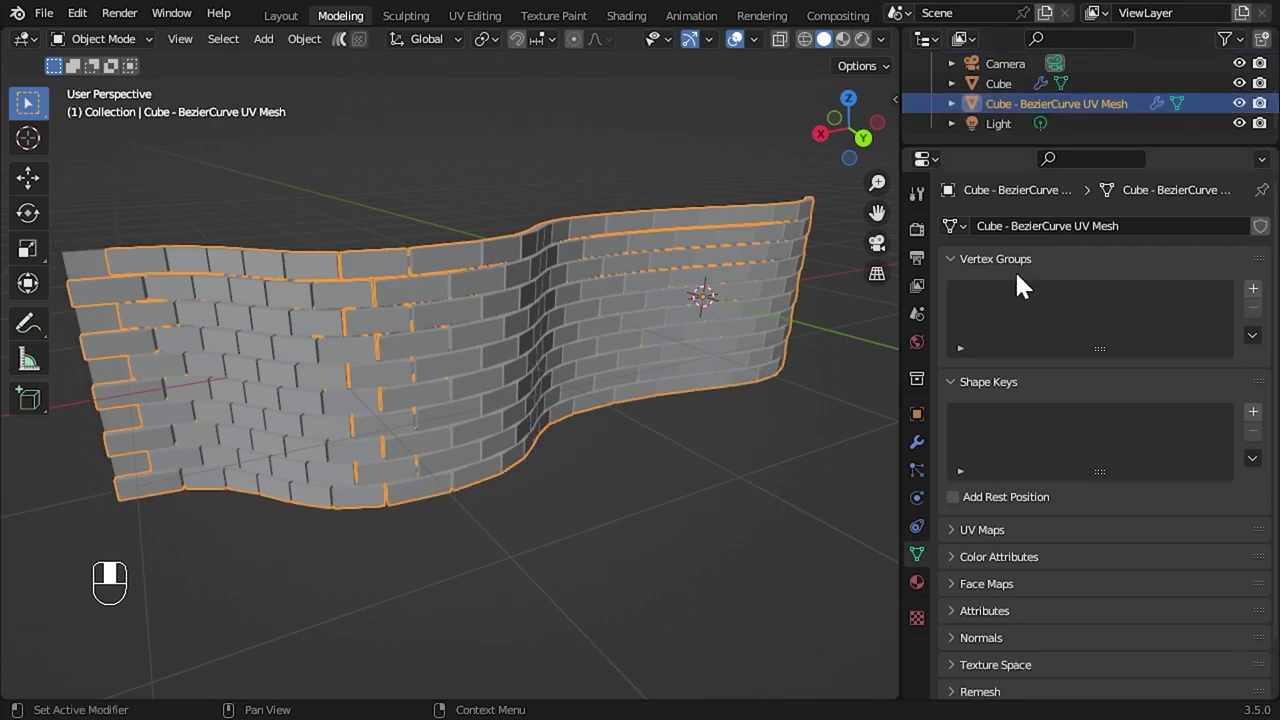
click(916, 441)
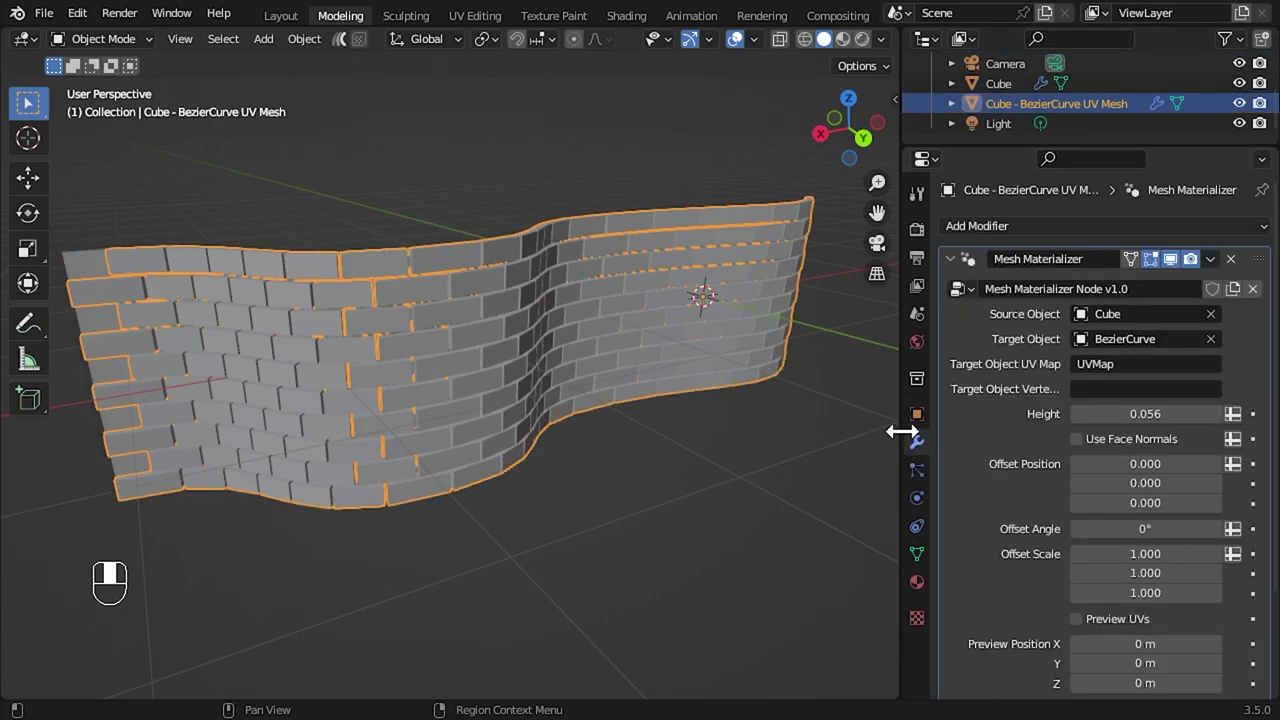
drag(902, 429, 745, 432)
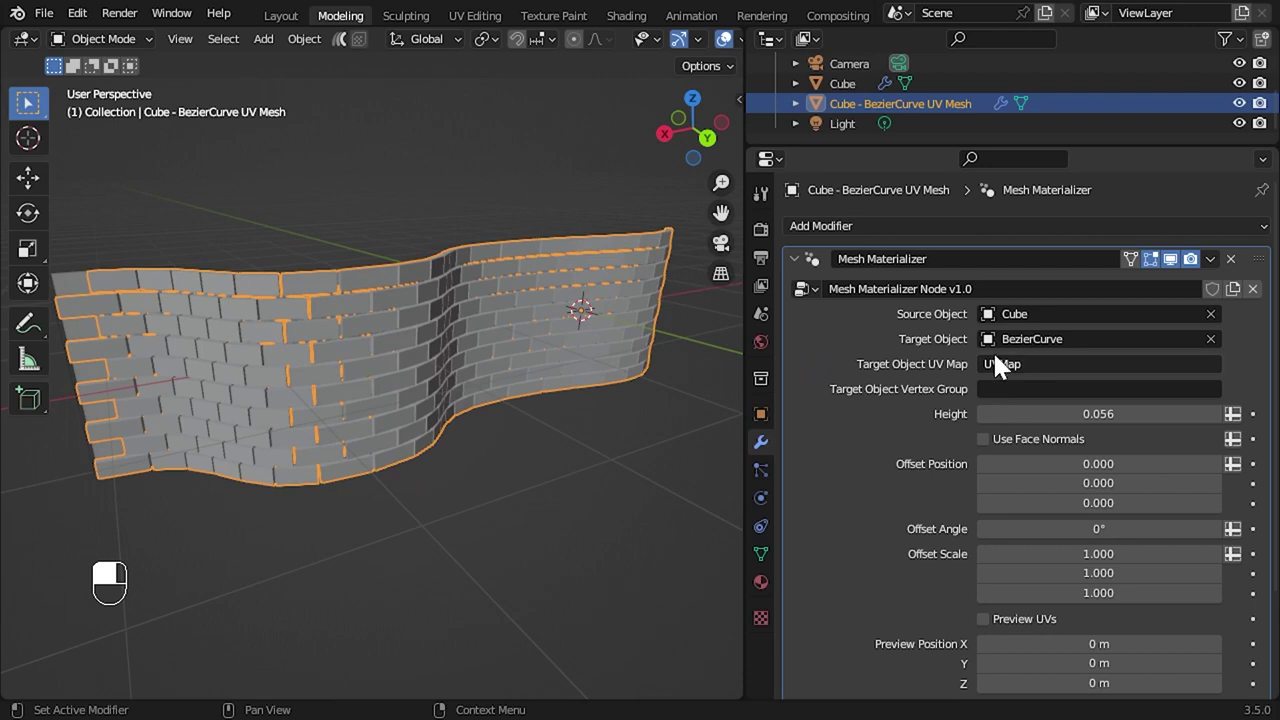
click(1022, 390)
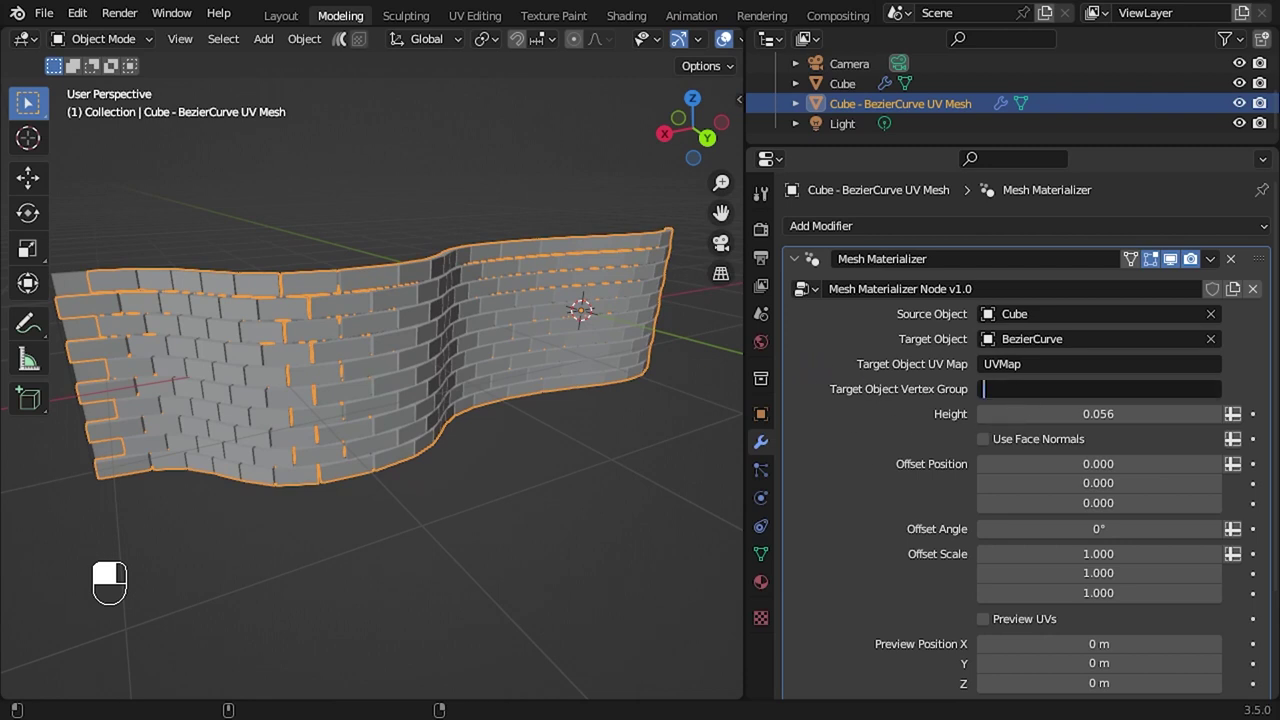
text(Bricks)
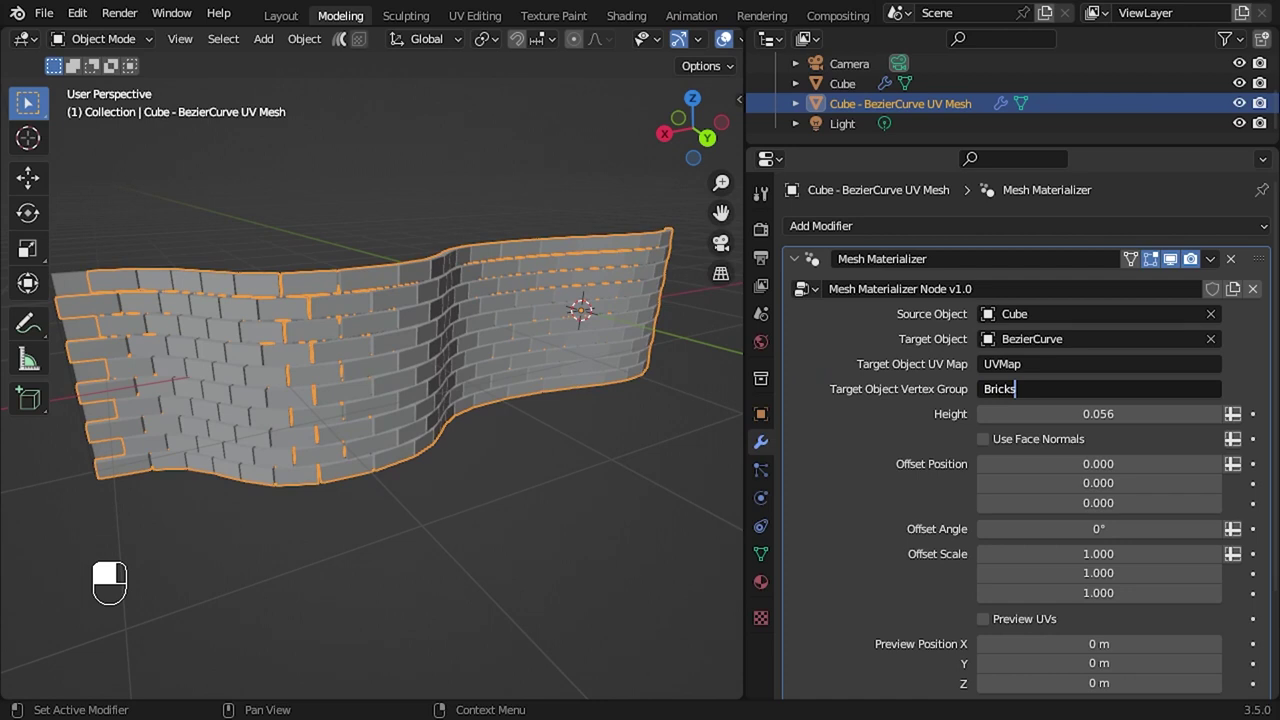
key(Return)
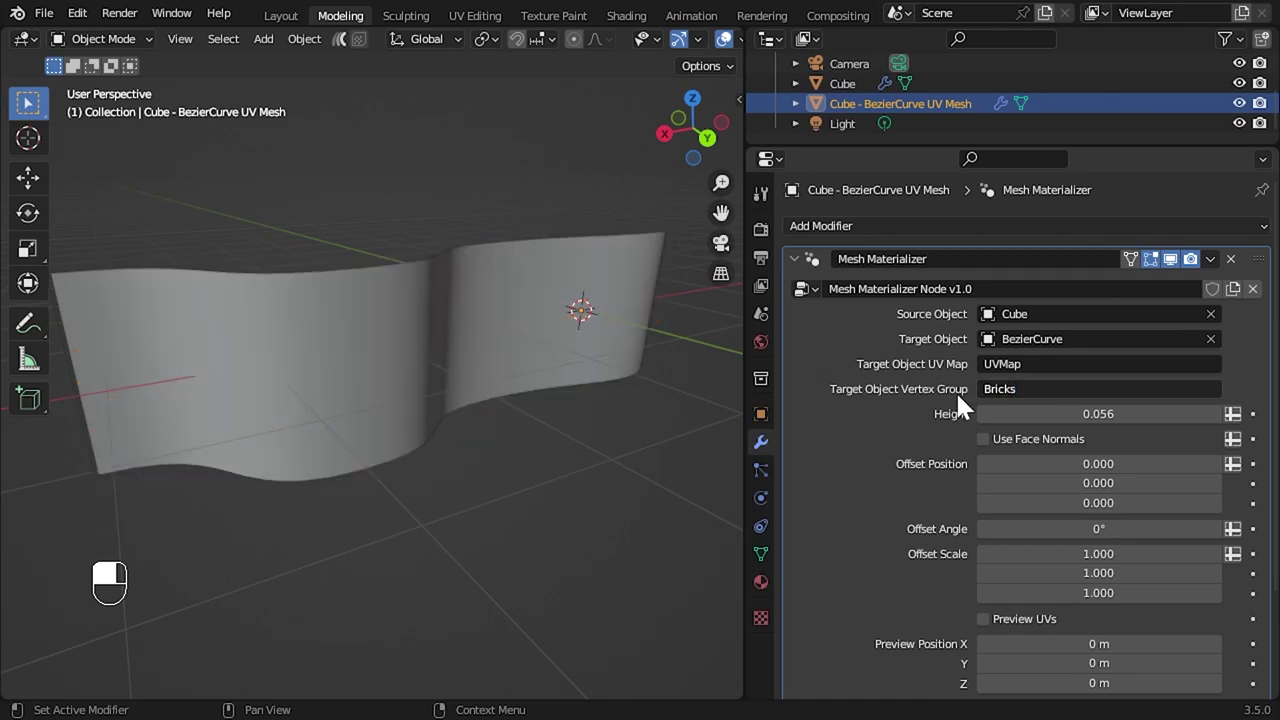
drag(744, 370, 906, 384)
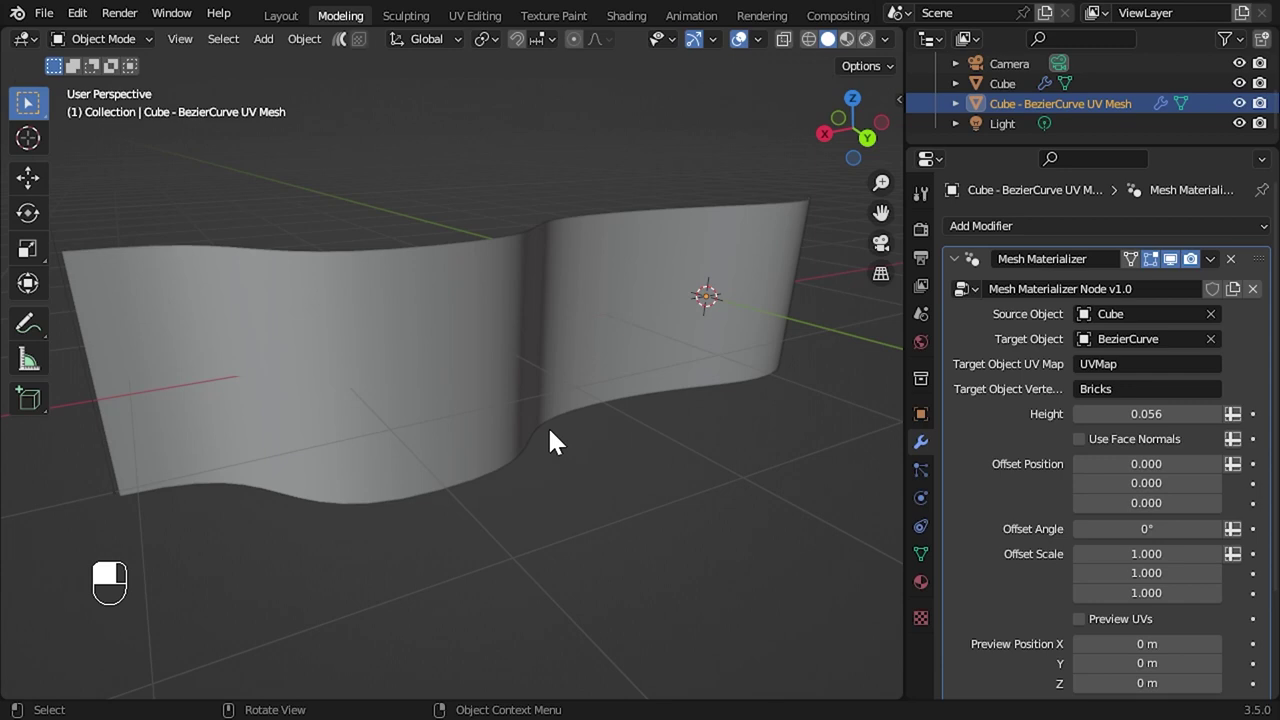
In Edit Mode, loop-cut about ten centred horizontal edge loops across the BezierCurve flag.
click(463, 294)
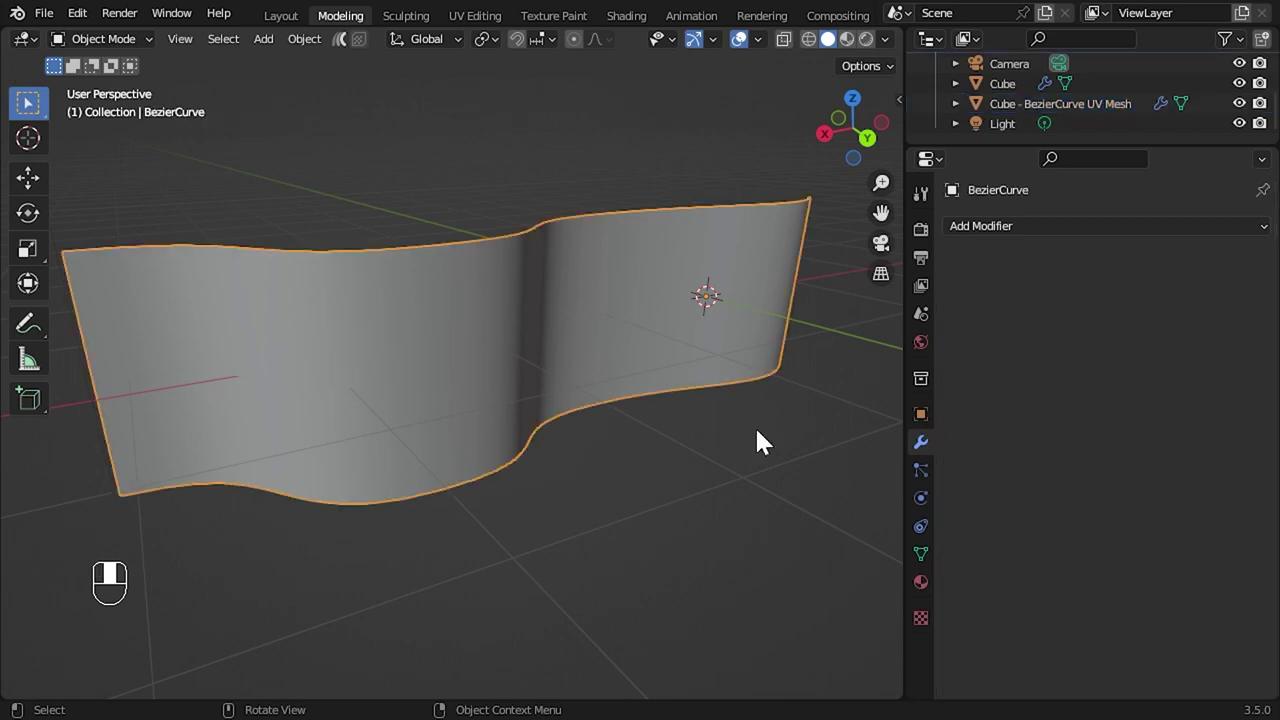
key(Tab)
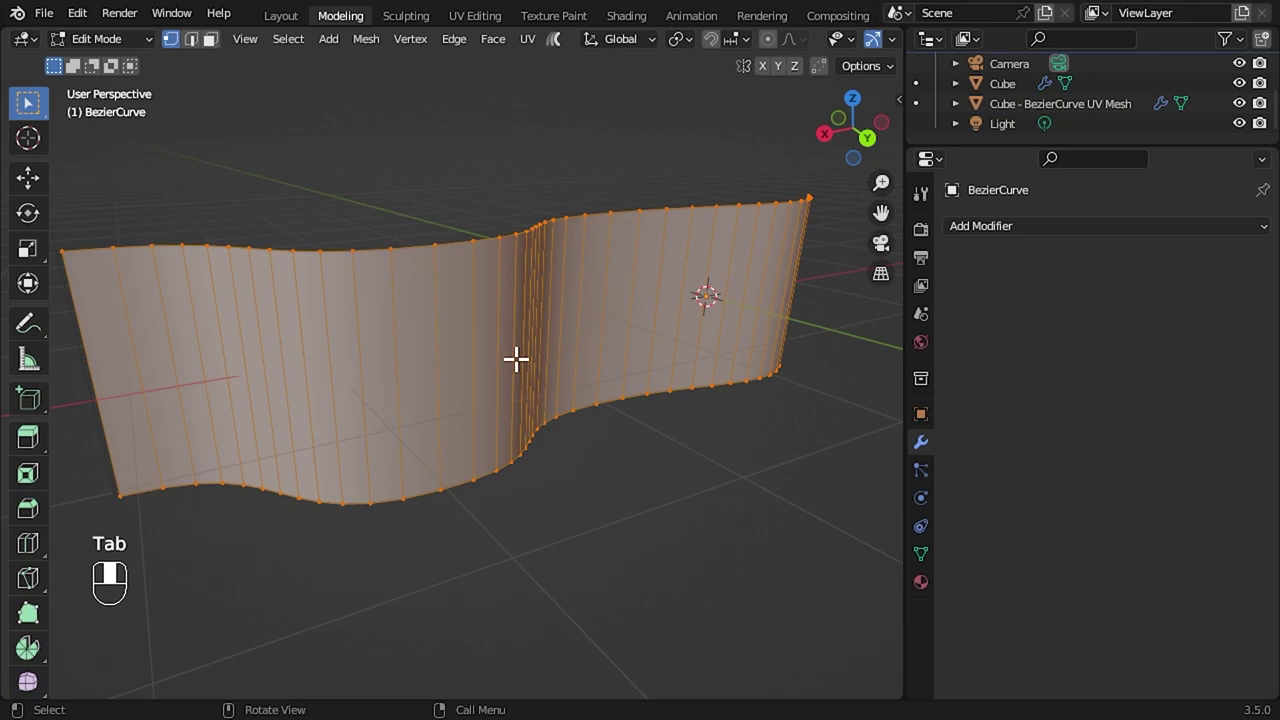
key(ctrl+r)
scroll(515, 358, up, 3)
scroll(515, 358, up, 2)
scroll(515, 358, up, 2)
scroll(515, 358, up, 2)
click(515, 358)
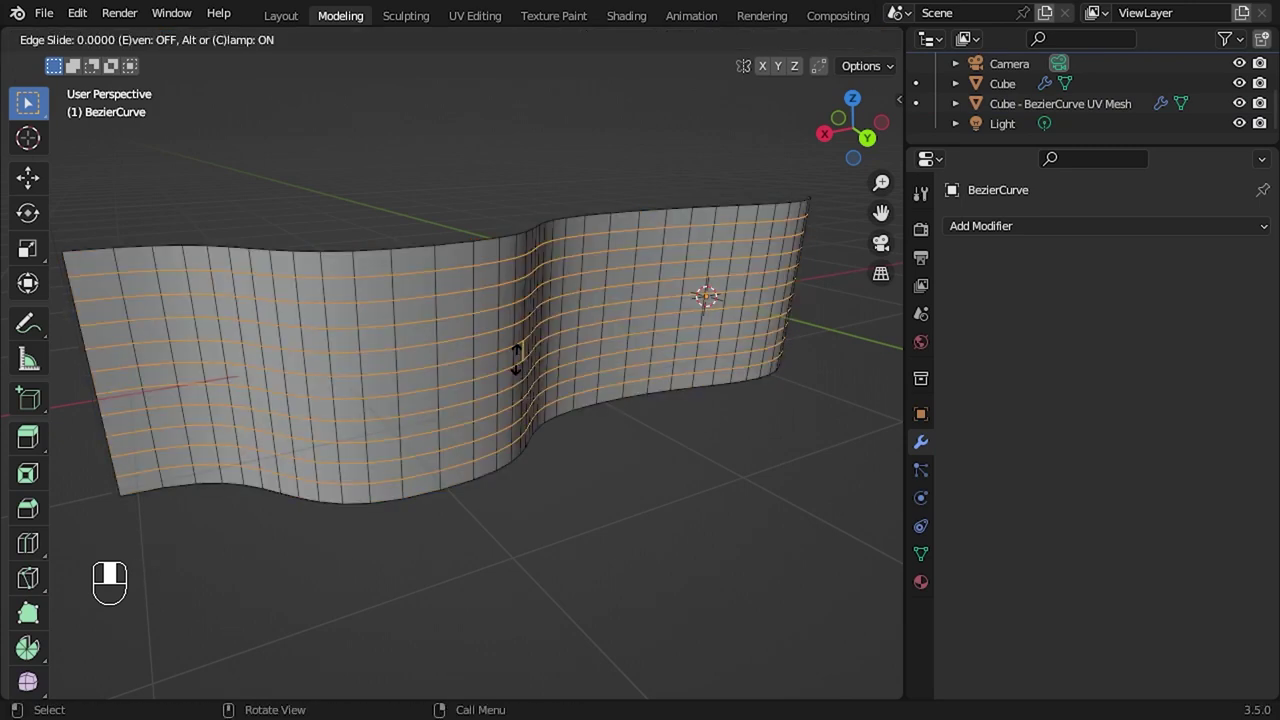
right_click(515, 358)
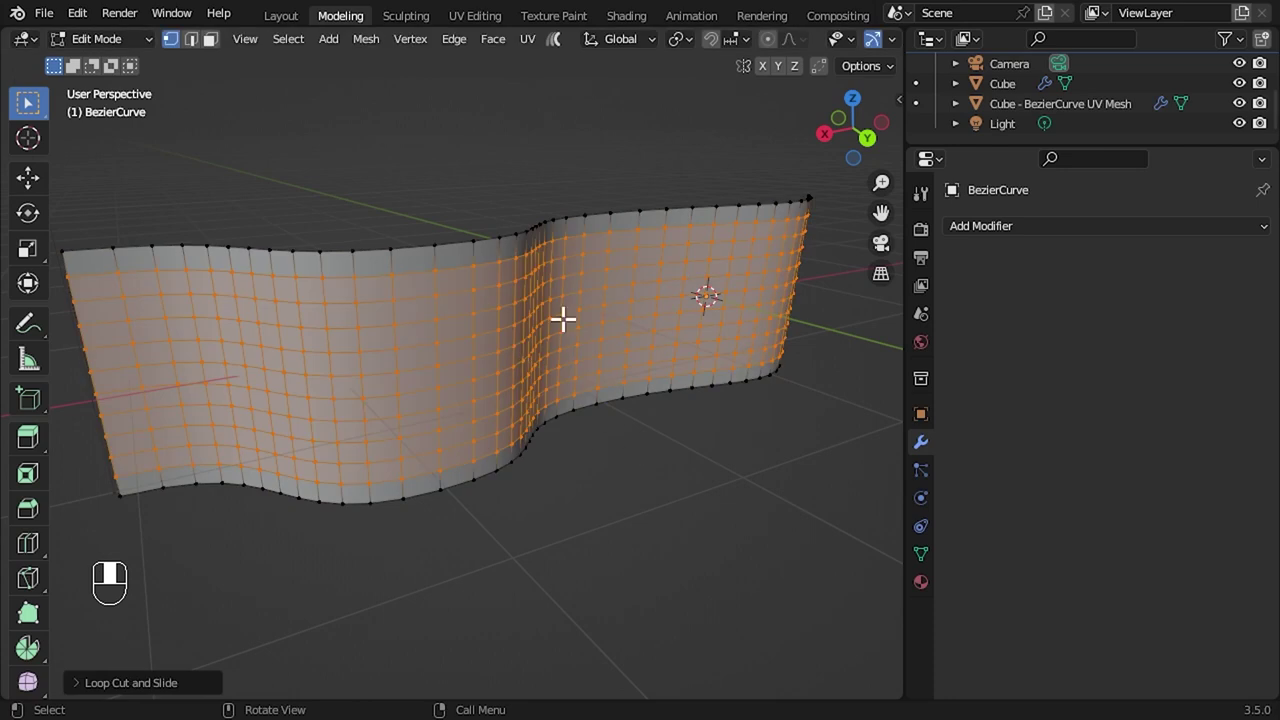
click(98, 36)
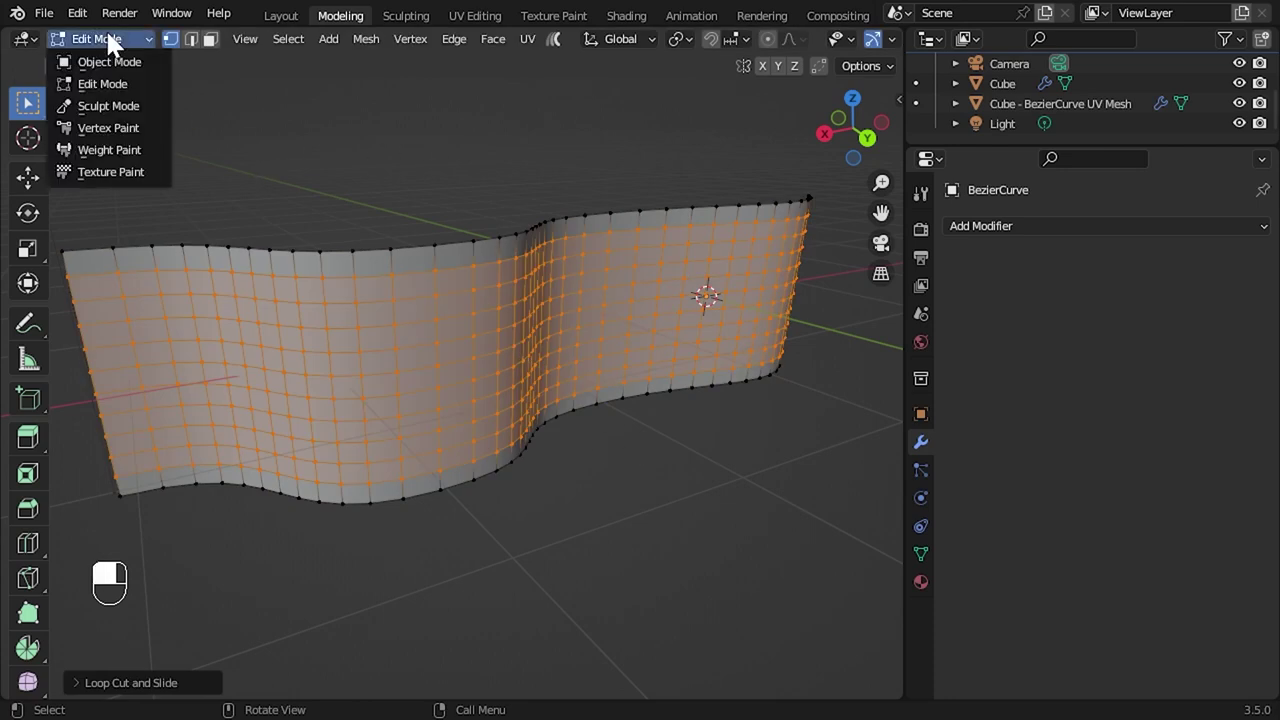
Switch the flag to Weight Paint mode and set the brush falloff to Constant.
click(101, 149)
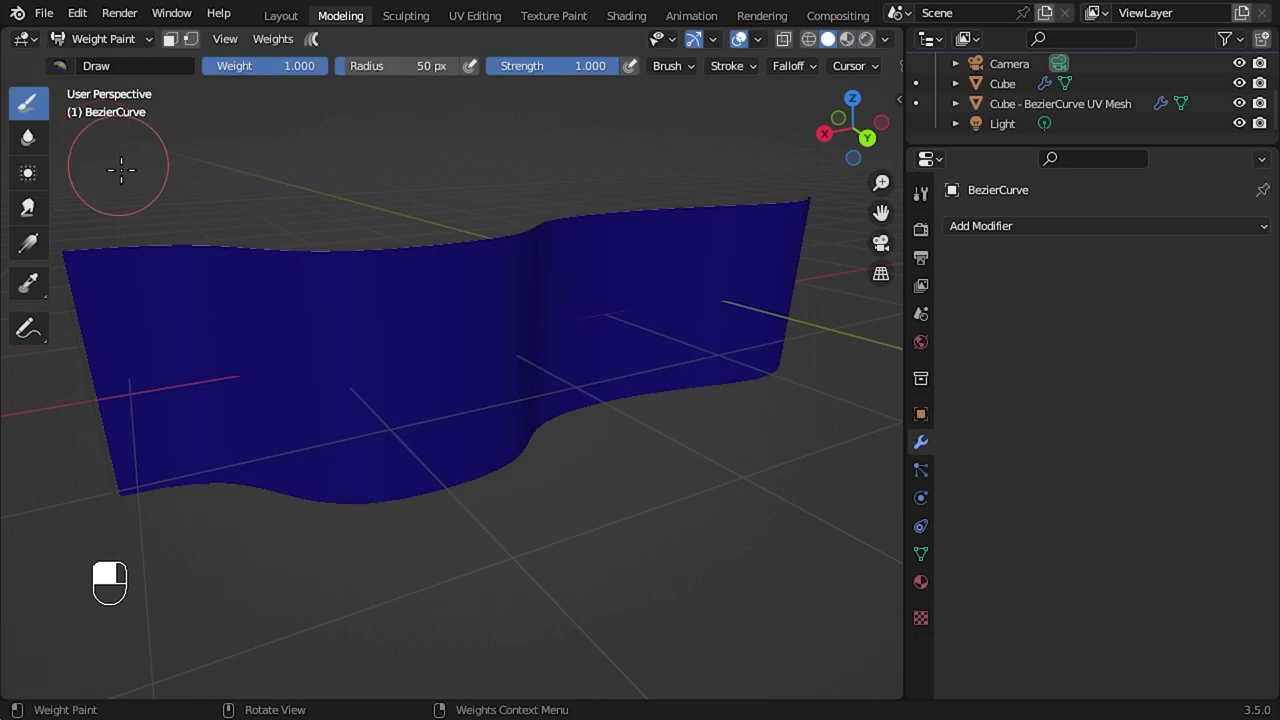
click(801, 62)
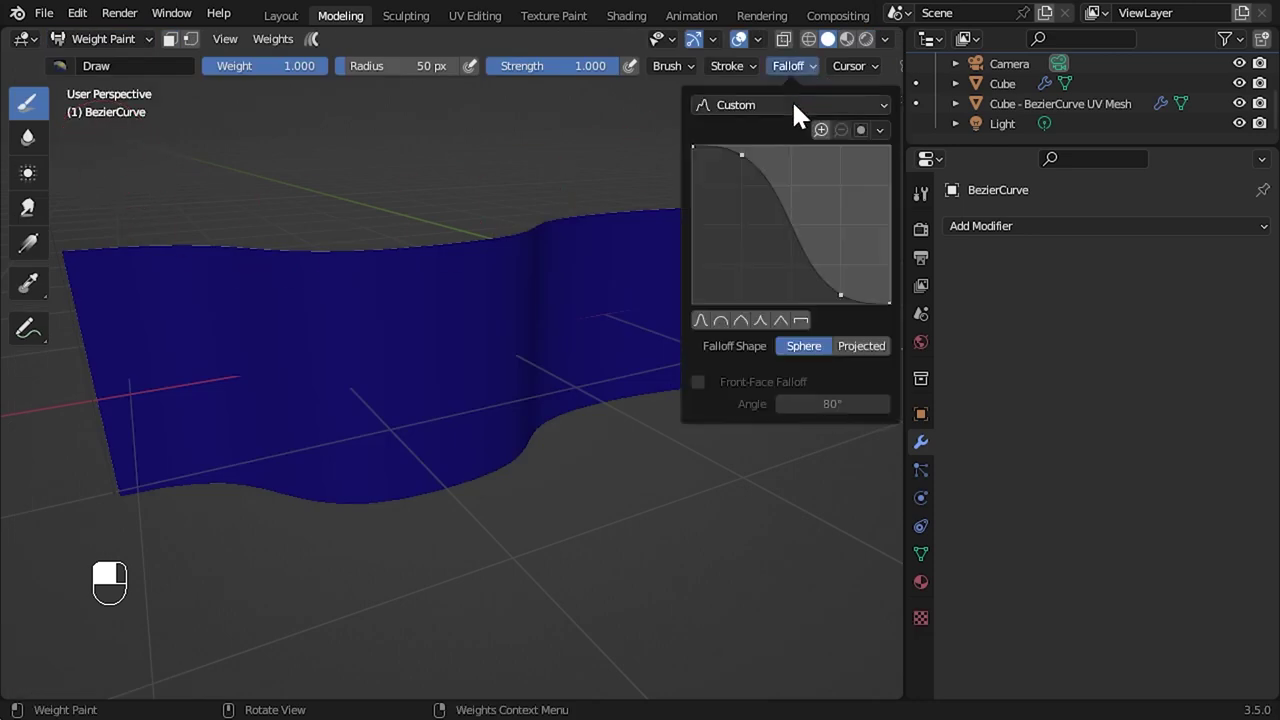
click(793, 102)
click(749, 322)
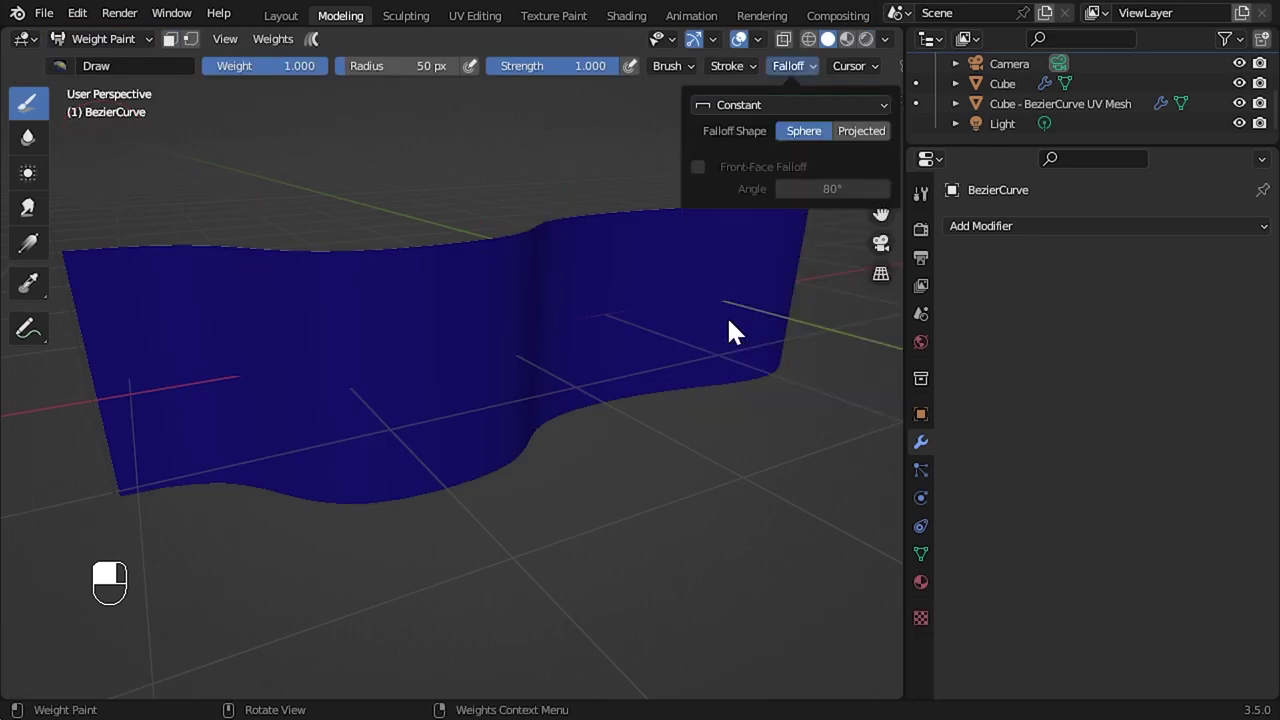
Paint full-weight brick patches on the wall and erase a zero-weight gap along the central crease.
mouse_move(203, 323)
mouse_down()
mouse_move(222, 350)
mouse_move(215, 400)
mouse_move(340, 250)
mouse_move(358, 365)
mouse_move(514, 270)
mouse_move(560, 300)
mouse_move(706, 262)
mouse_move(740, 320)
mouse_move(760, 300)
mouse_move(683, 290)
mouse_up()
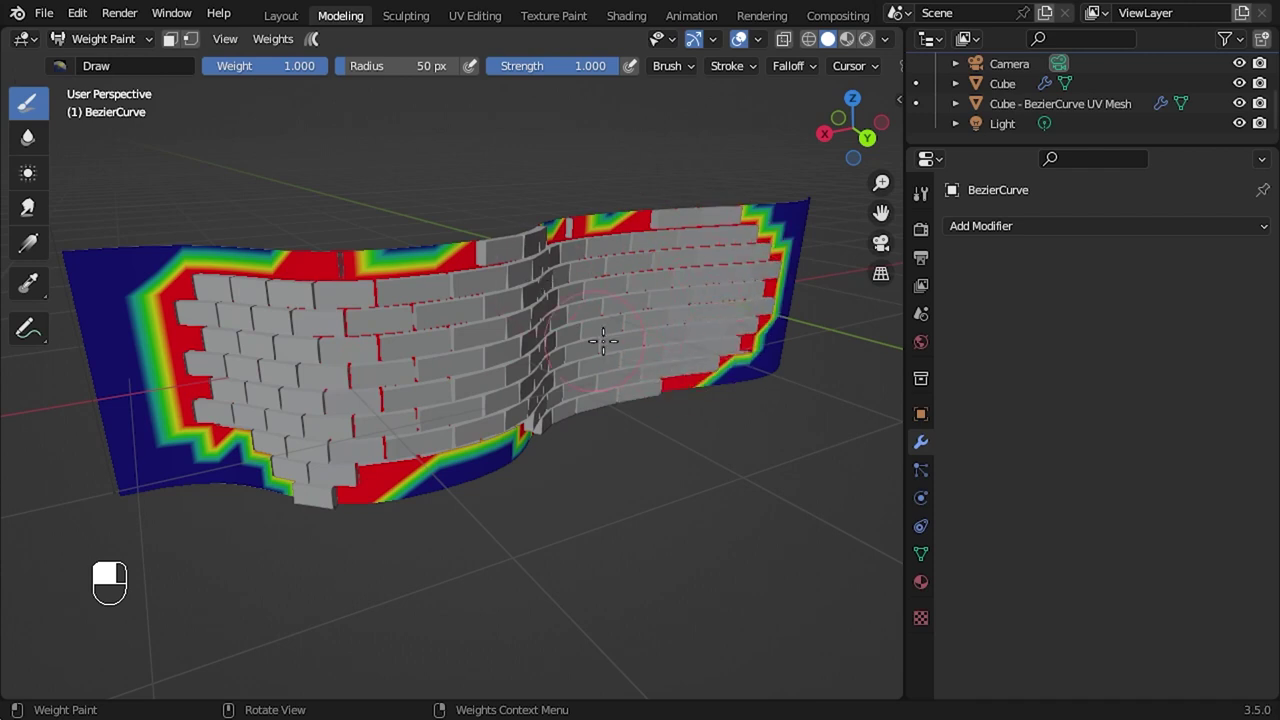
drag(614, 344, 598, 343)
key(Return)
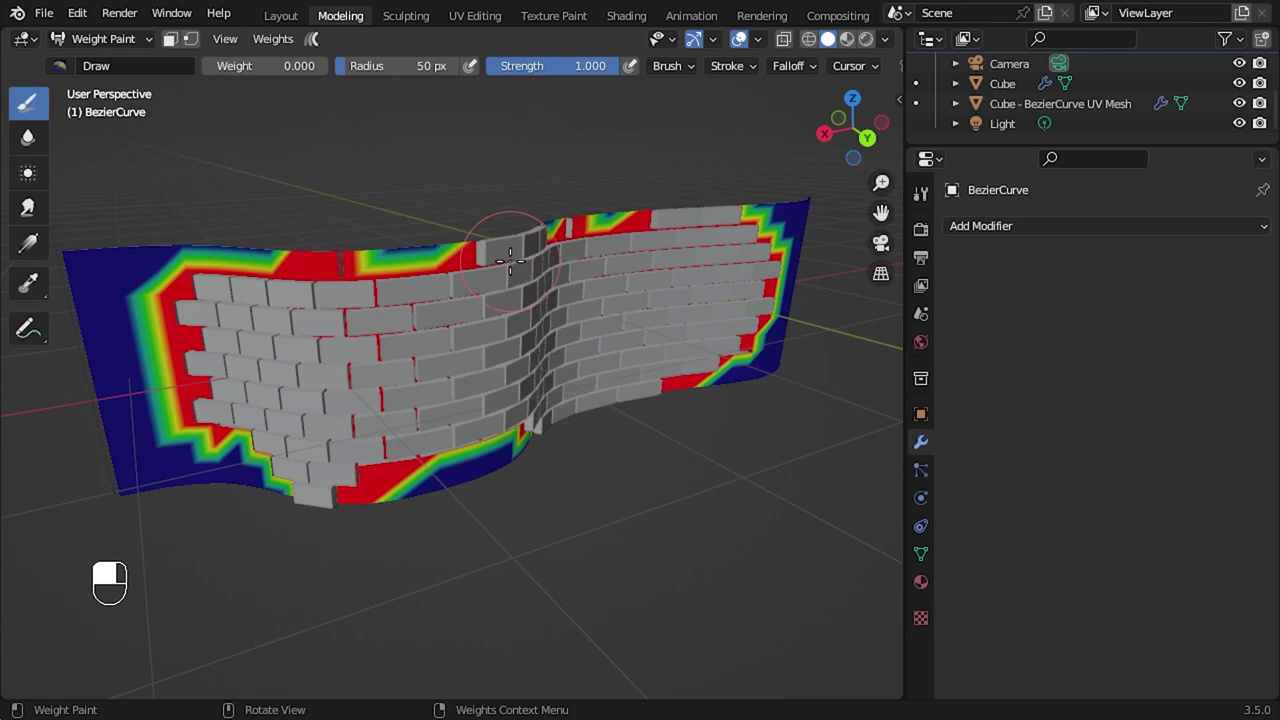
drag(553, 292, 528, 211)
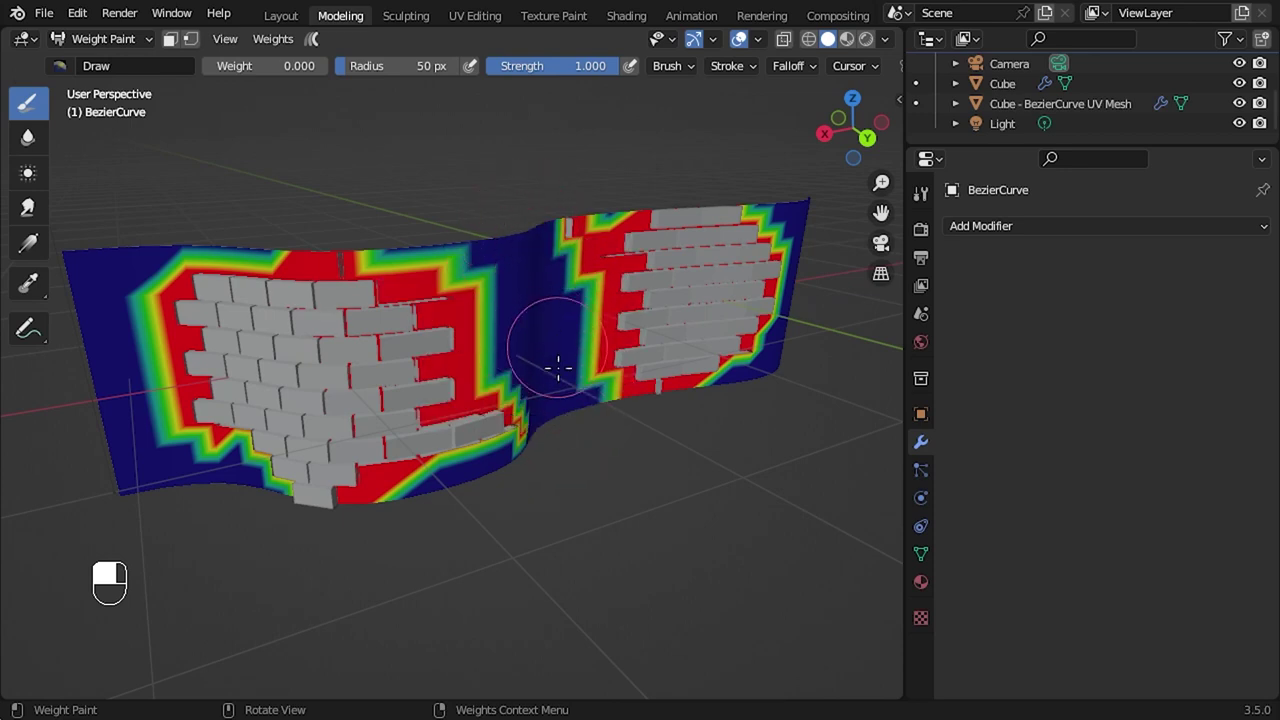
mouse_move(594, 437)
middle_down()
mouse_move(543, 434)
mouse_move(574, 423)
middle_up()
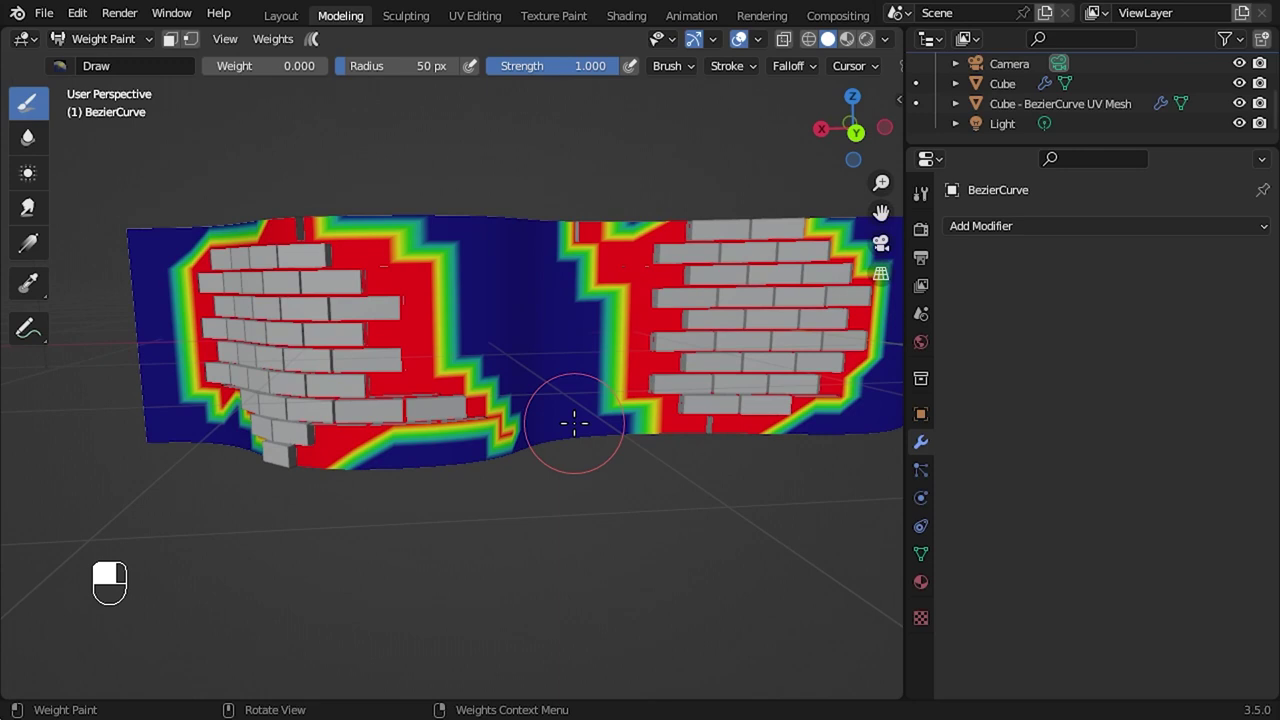
mouse_move(520, 428)
middle_down()
mouse_move(531, 486)
mouse_move(543, 486)
middle_up()
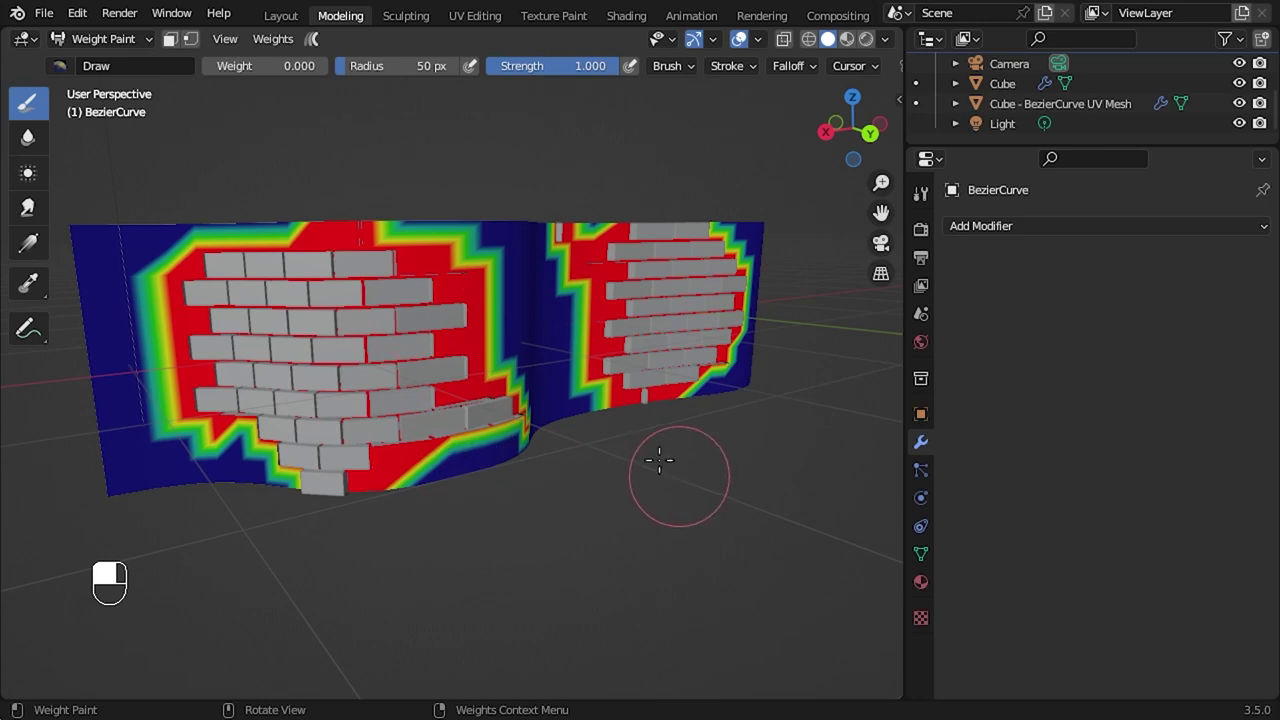
In the UV Editing workspace, select the whole wall mesh and unwrap its UVs.
click(481, 18)
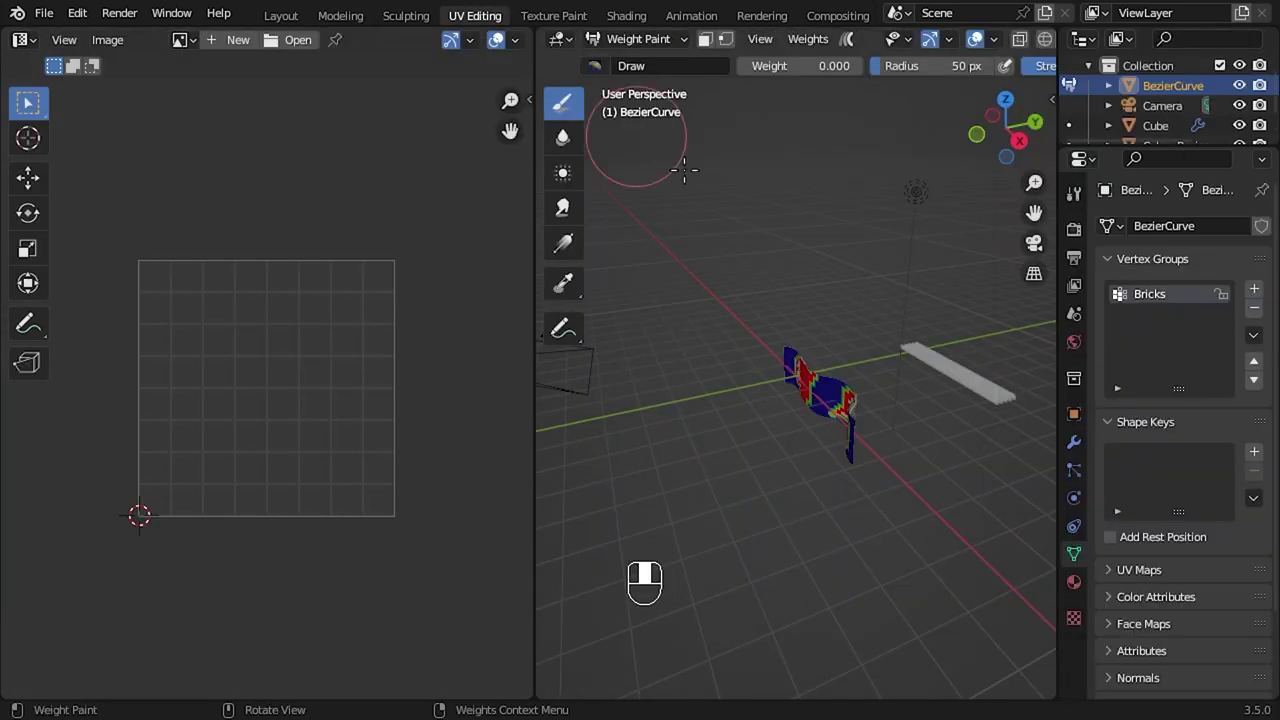
key(Tab)
key(a)
middle_drag(765, 394, 723, 380)
key(KP_Decimal)
shift+middle_drag(834, 417, 808, 447)
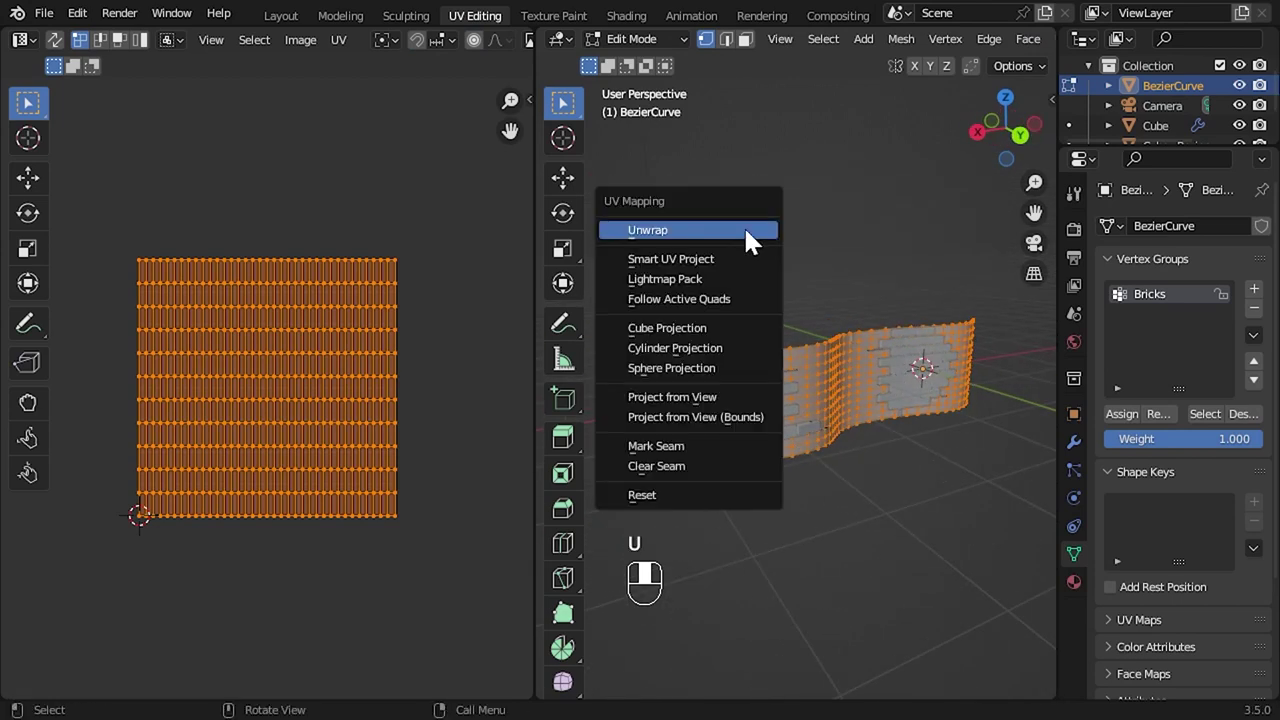
key(u)
click(746, 229)
Rotate the UV strip 90°, move it into the UV square and stretch it vertically to fill.
text(r90)
click(197, 370)
key(g)
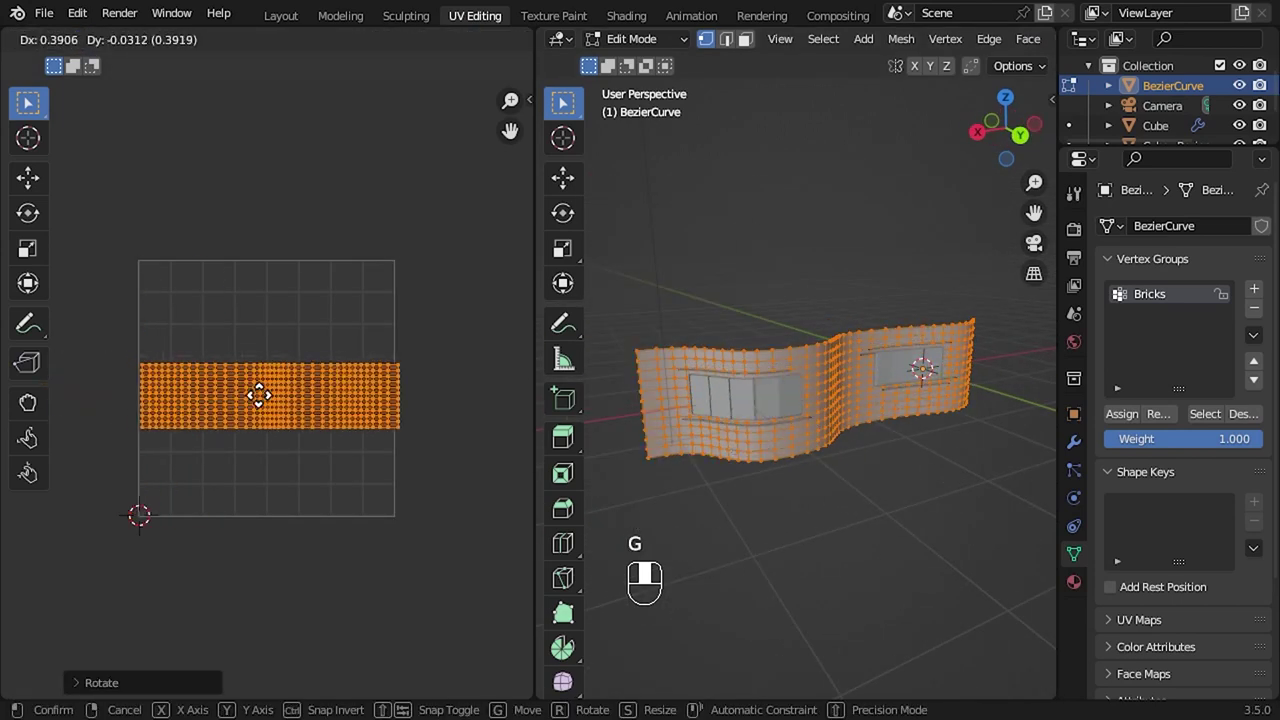
click(255, 391)
key(s)
key(y)
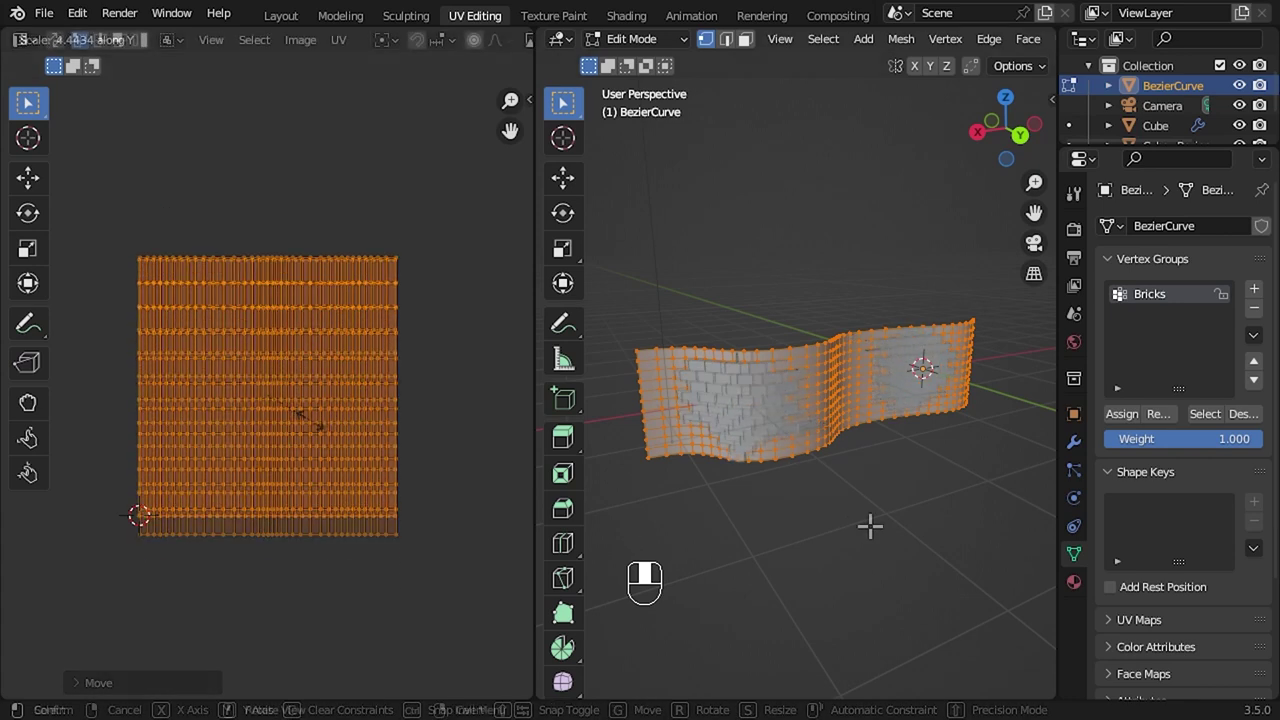
click(442, 303)
Straighten the UVs with UV Squares To Grid By Shape, then scale and shift them along X.
key(n)
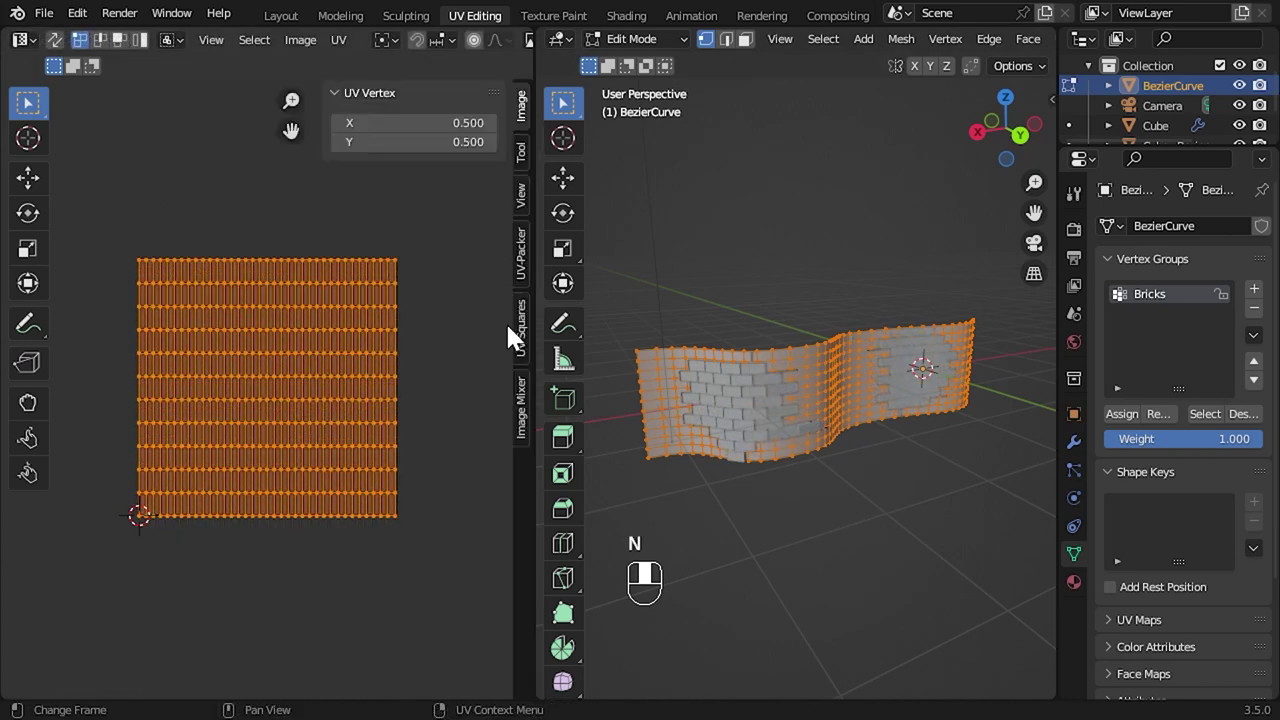
click(521, 327)
click(430, 215)
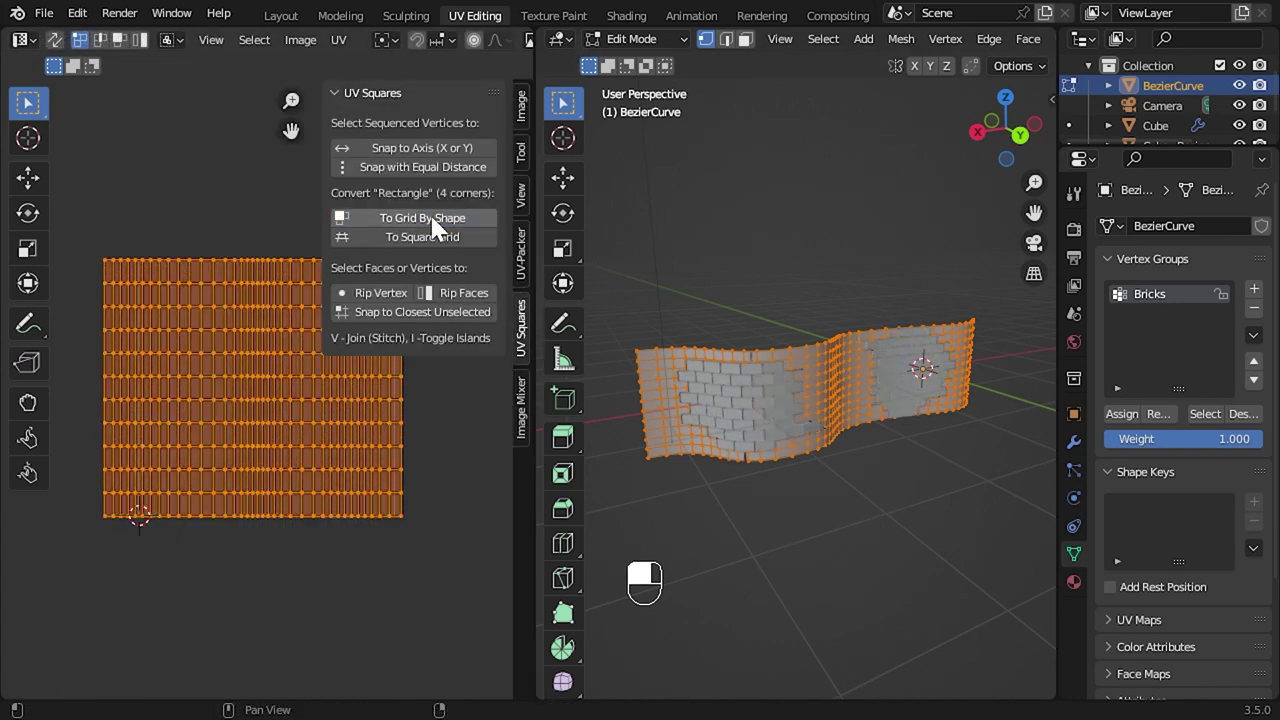
key(s)
key(x)
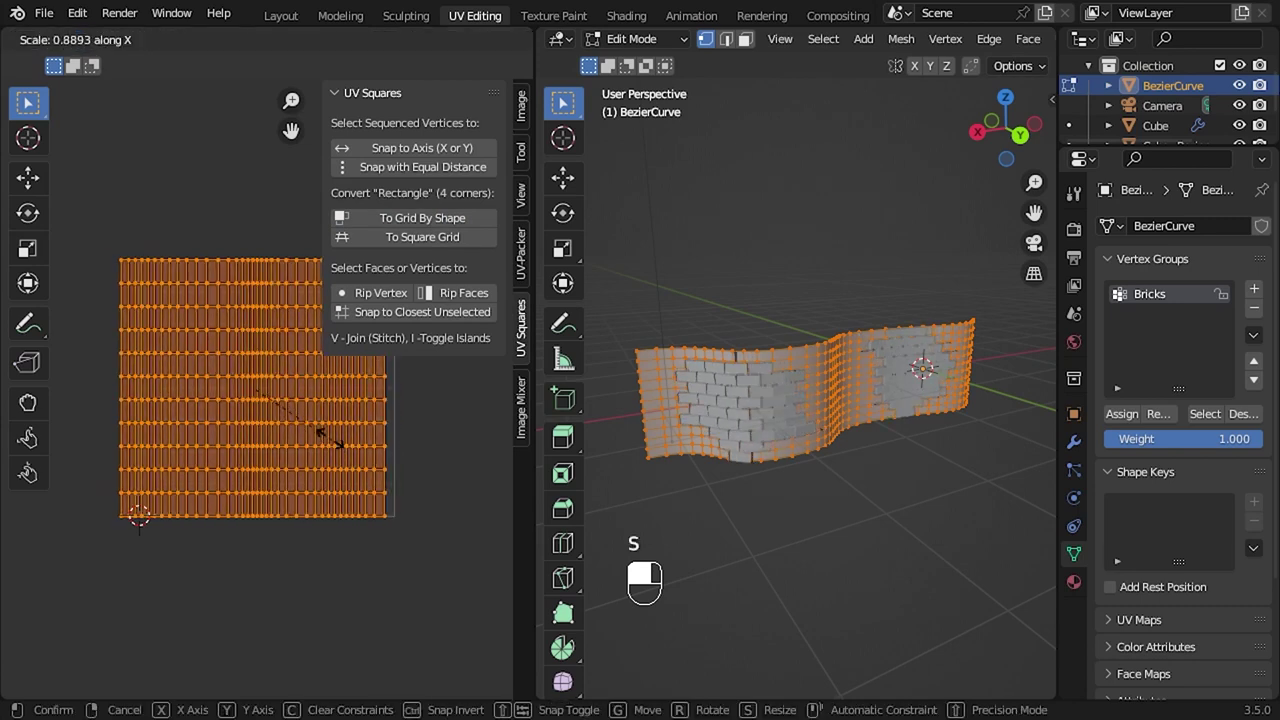
click(319, 430)
key(g)
key(x)
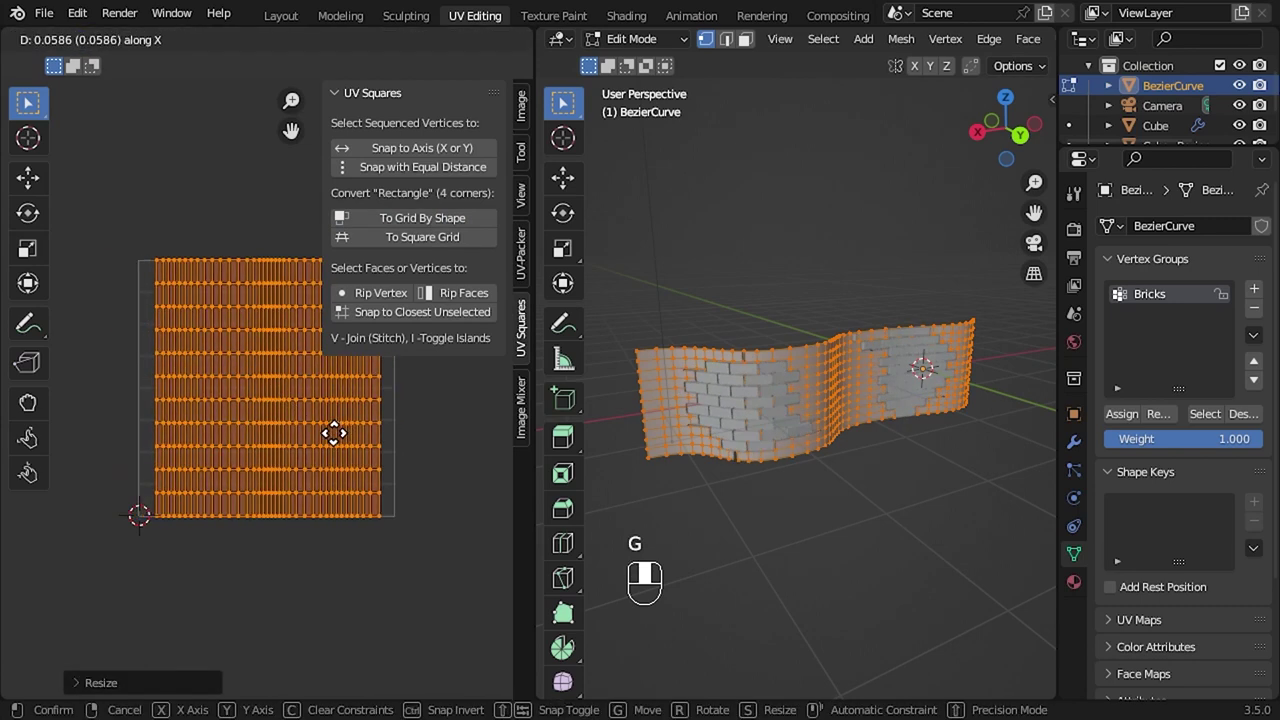
click(333, 432)
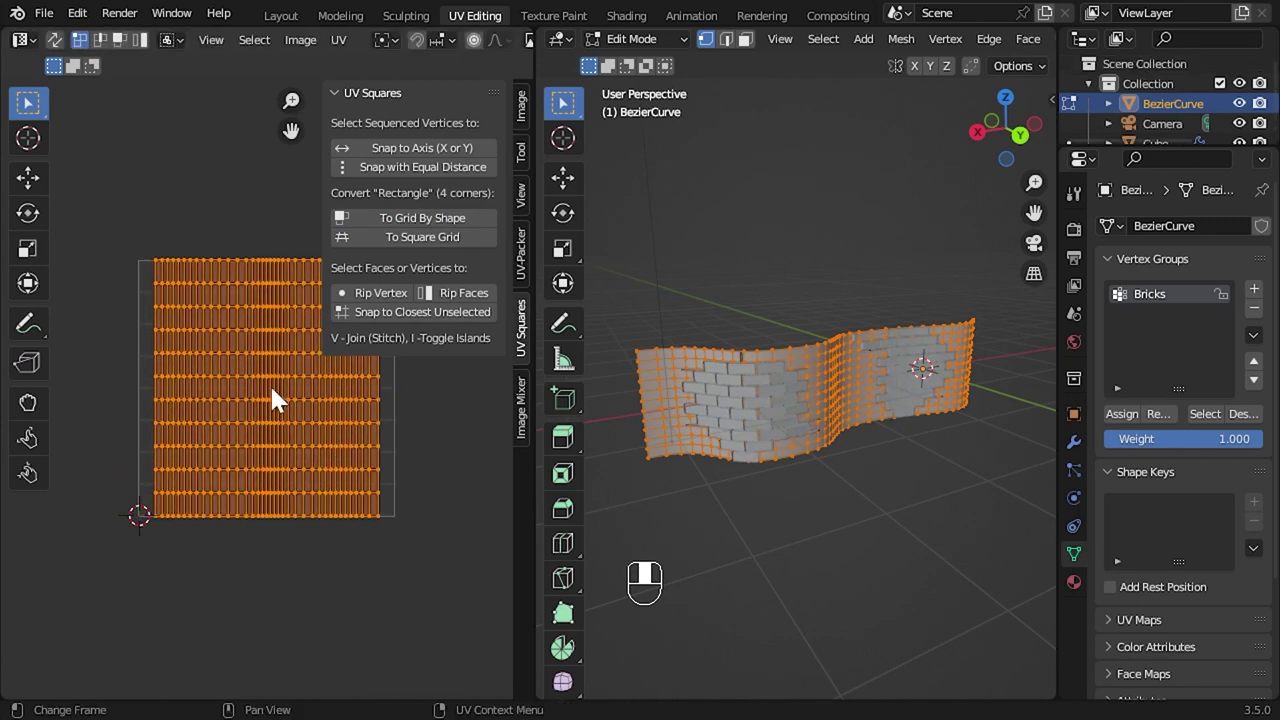
Return to Object Mode in the Modeling workspace and select the brick wall mesh.
click(341, 16)
key(Tab)
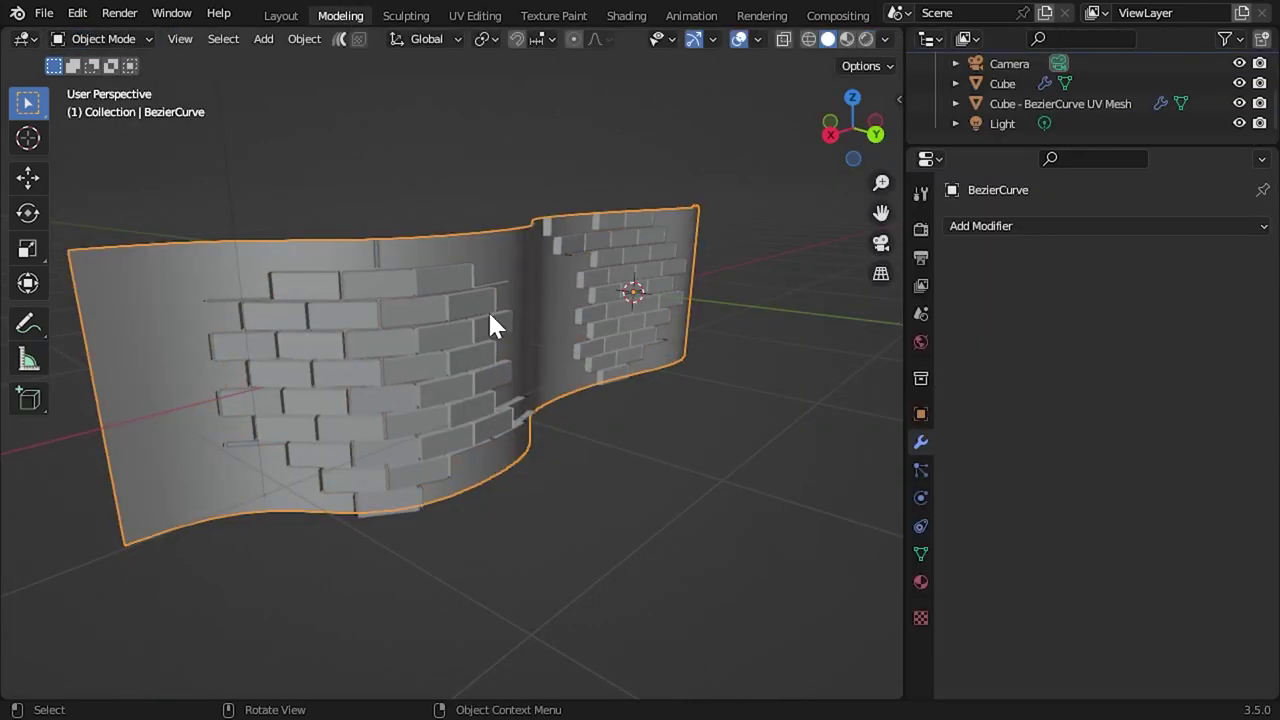
middle_drag(228, 378, 302, 346)
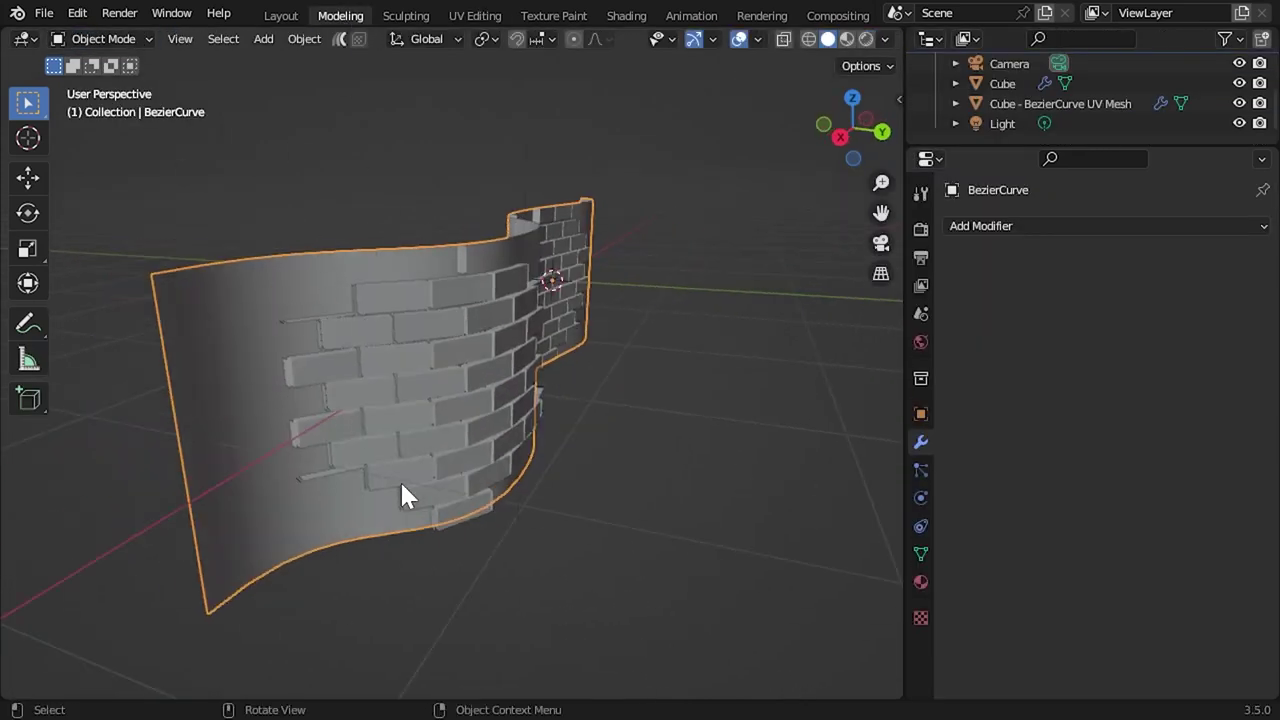
mouse_move(405, 475)
middle_down()
mouse_move(257, 490)
mouse_move(718, 212)
middle_up()
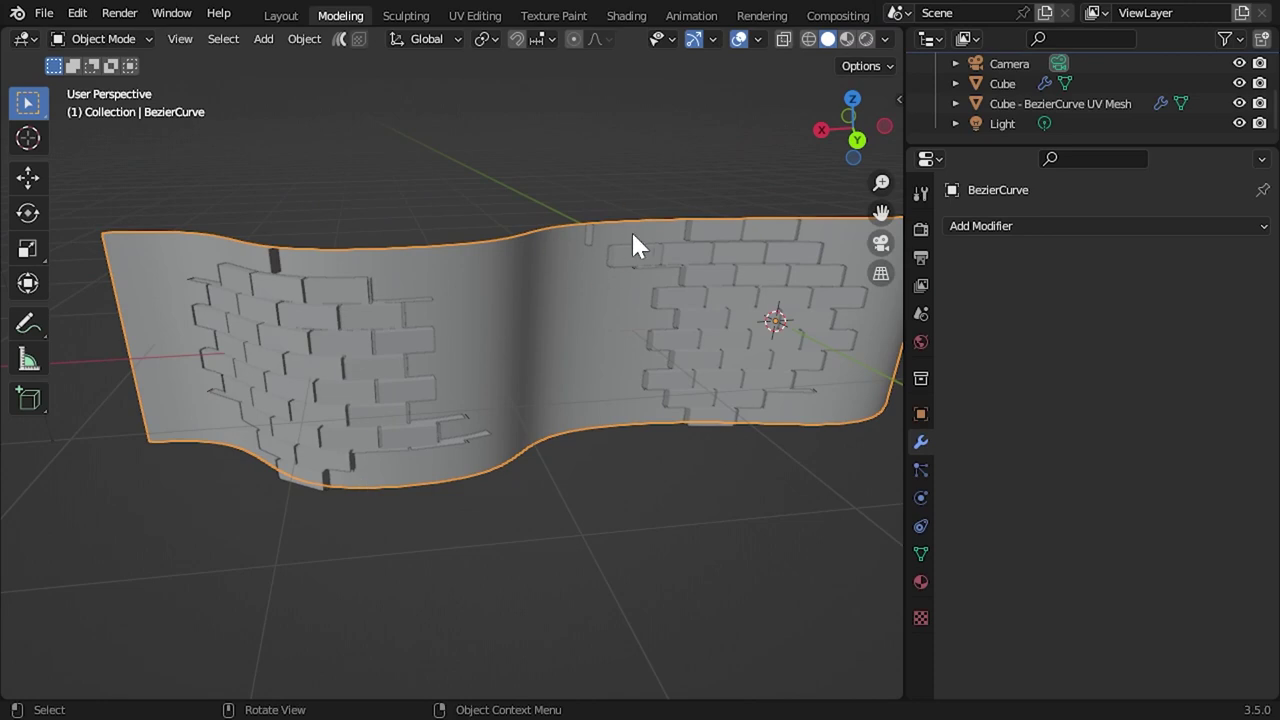
mouse_move(590, 270)
middle_down()
mouse_move(594, 337)
mouse_move(380, 360)
middle_up()
click(341, 318)
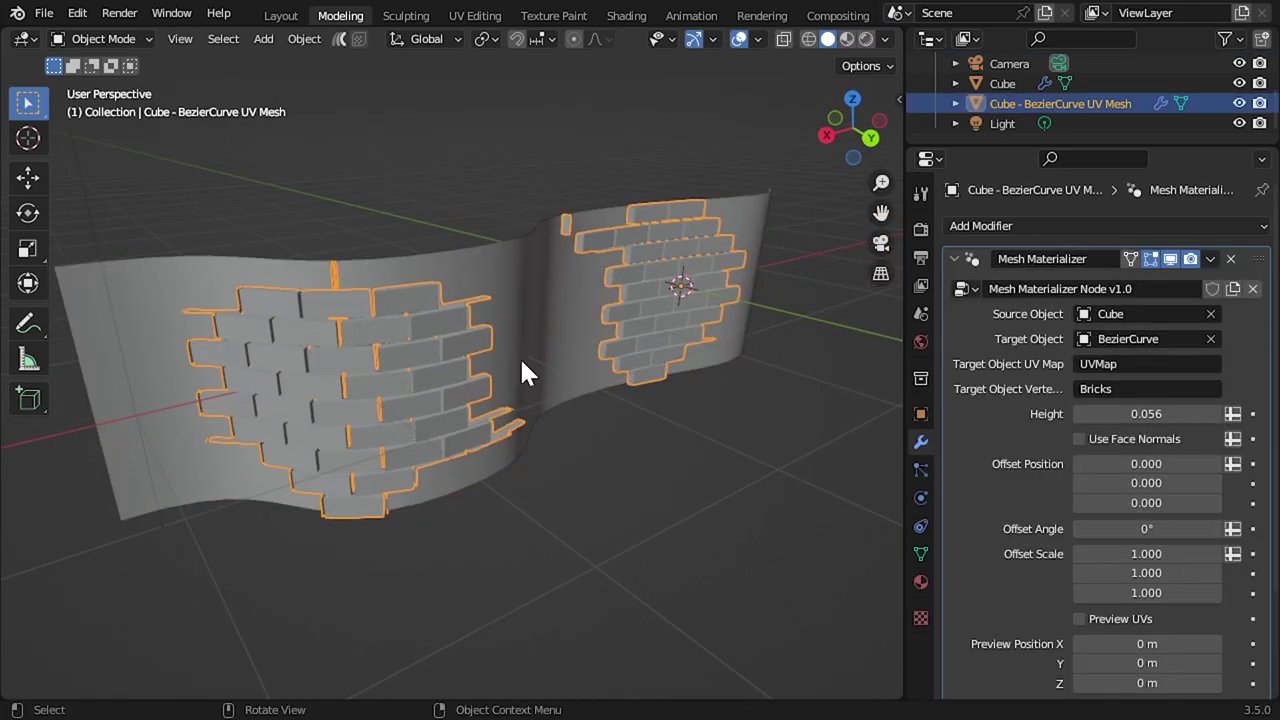
Add a Geometry Nodes modifier to the brick mesh using the Remove Bricks node group.
click(956, 258)
click(997, 226)
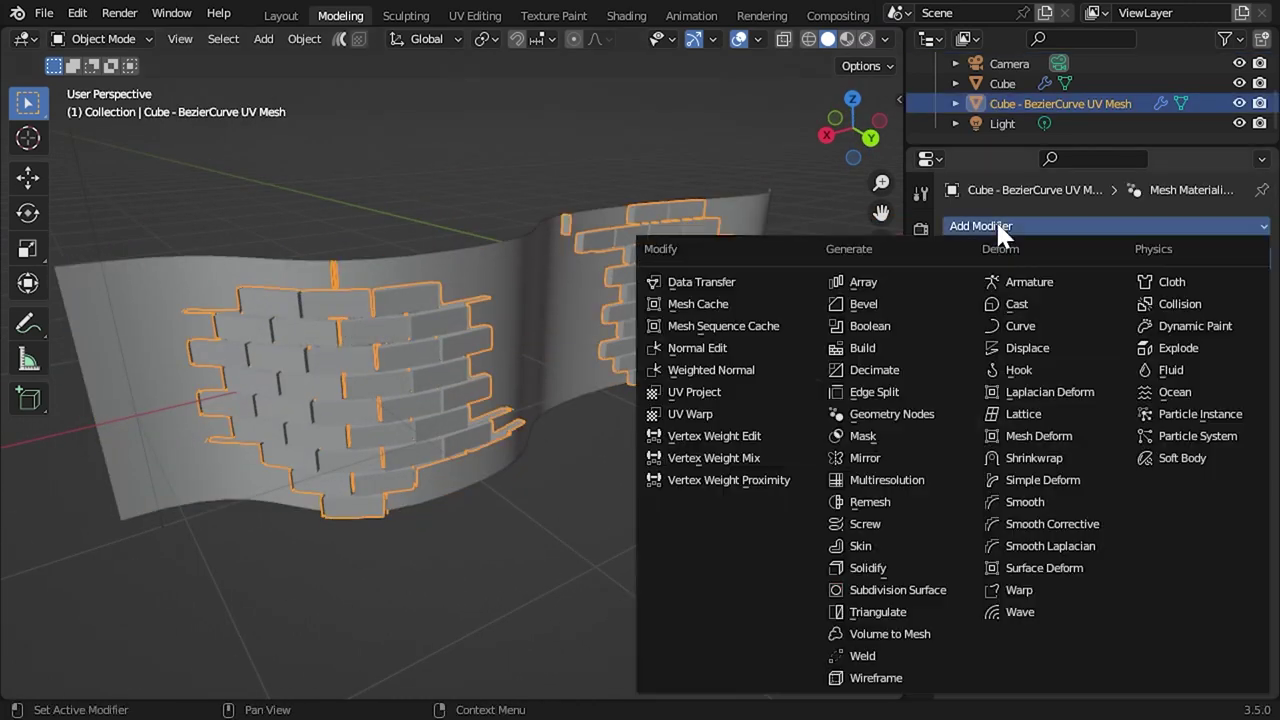
click(914, 414)
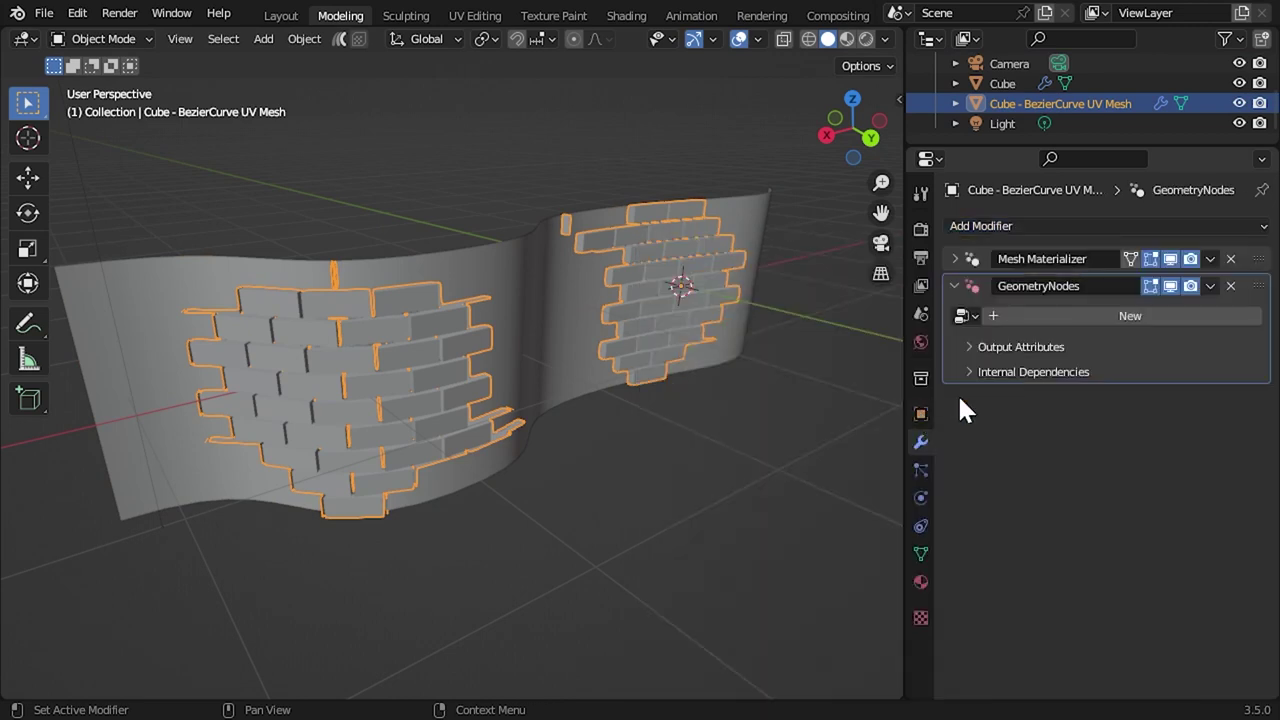
click(967, 316)
click(1005, 353)
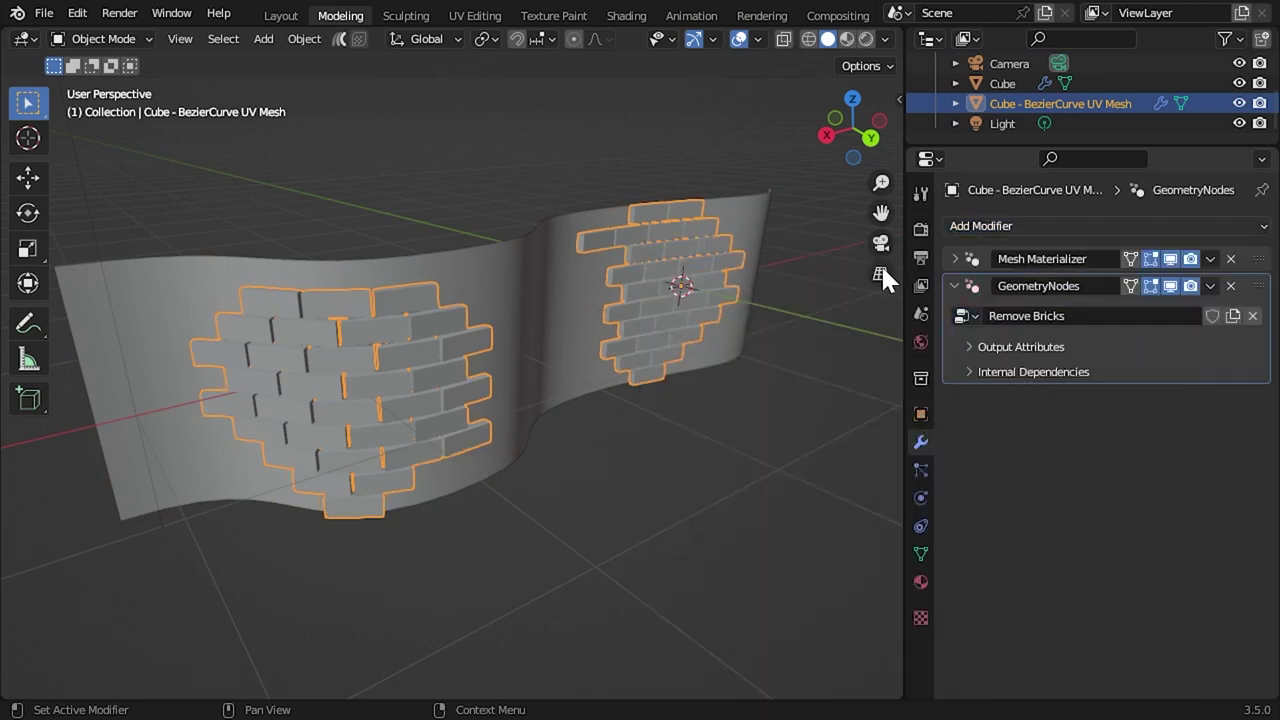
scroll(795, 11, down, 4)
scroll(795, 11, down, 2)
In the Geometry Nodes workspace, toggle the Remove Bricks modifier off and on, and pan its node tree.
click(730, 16)
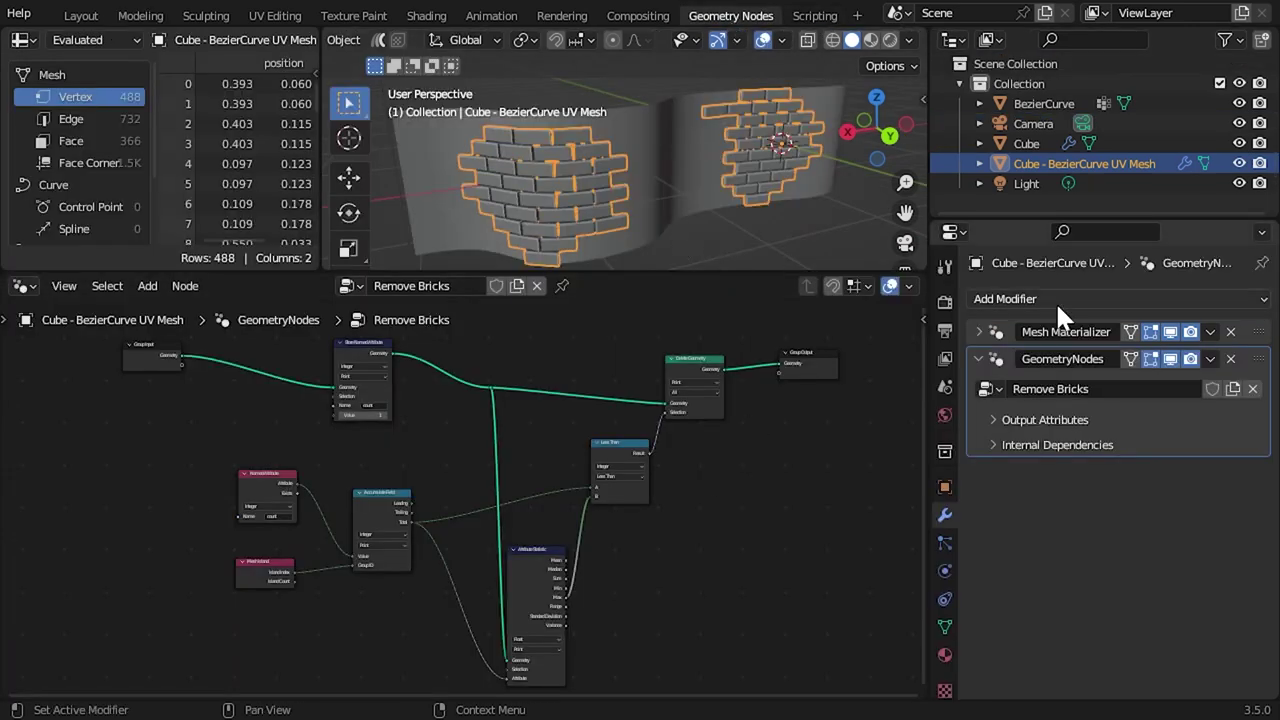
click(1172, 360)
click(1171, 359)
click(1171, 359)
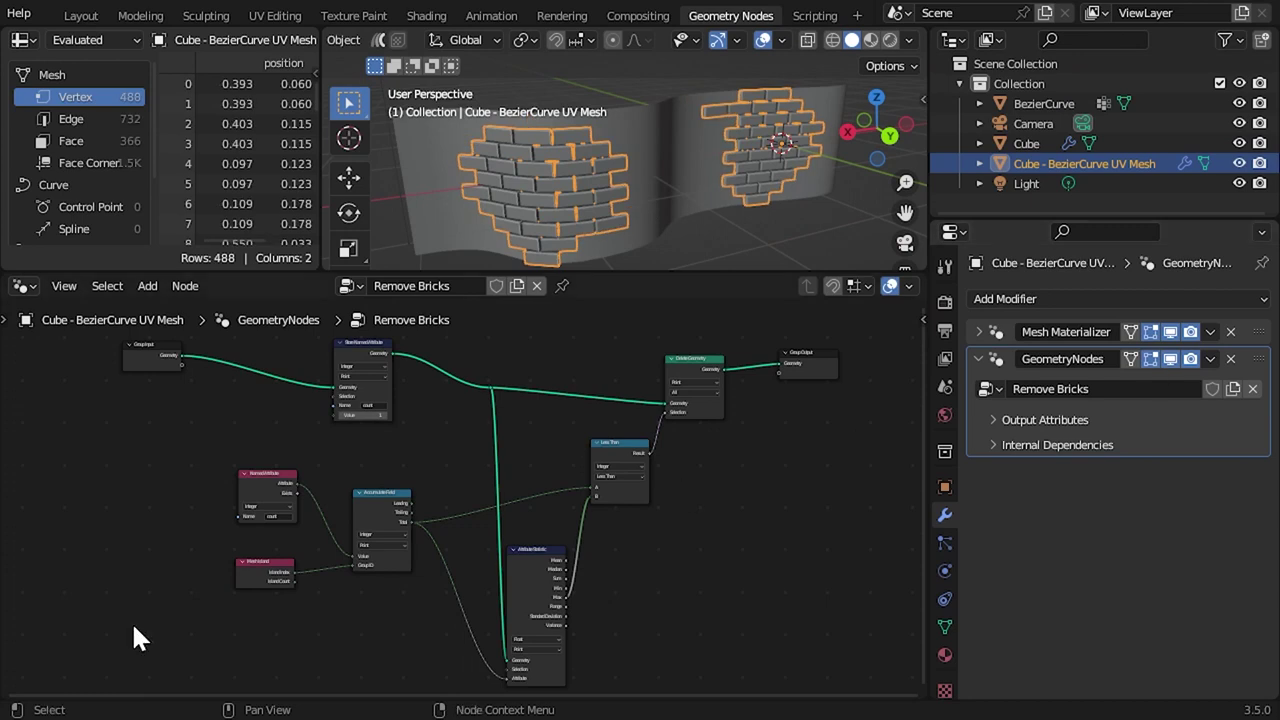
middle_drag(362, 605, 455, 562)
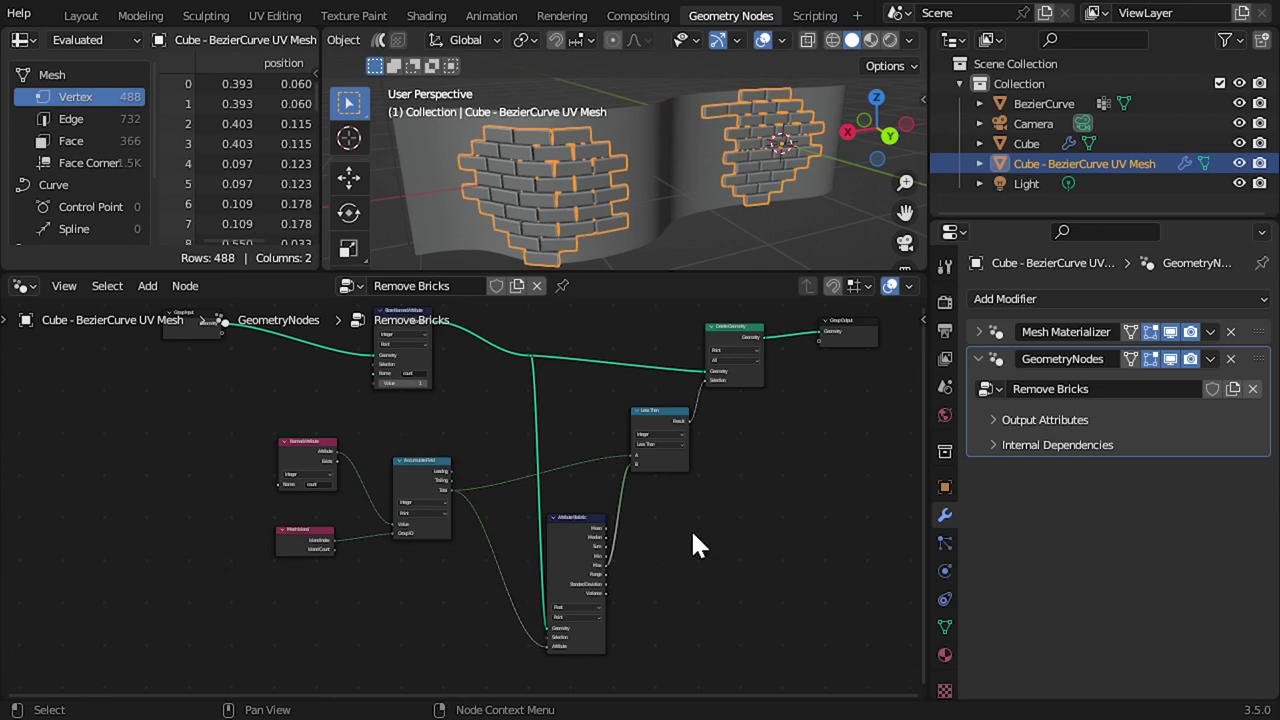
middle_drag(722, 514, 609, 588)
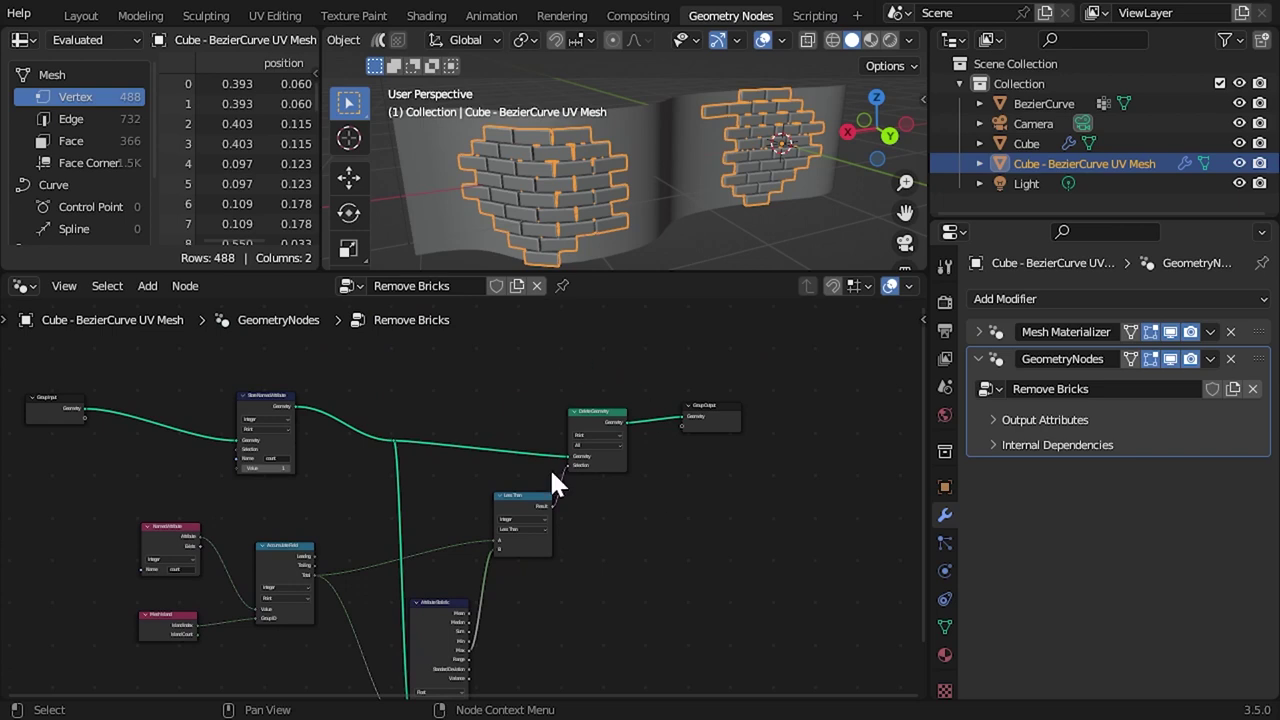
middle_drag(686, 522, 800, 472)
In the Layout workspace, select the flat brick strip Cube and collapse its two Array modifiers.
click(80, 15)
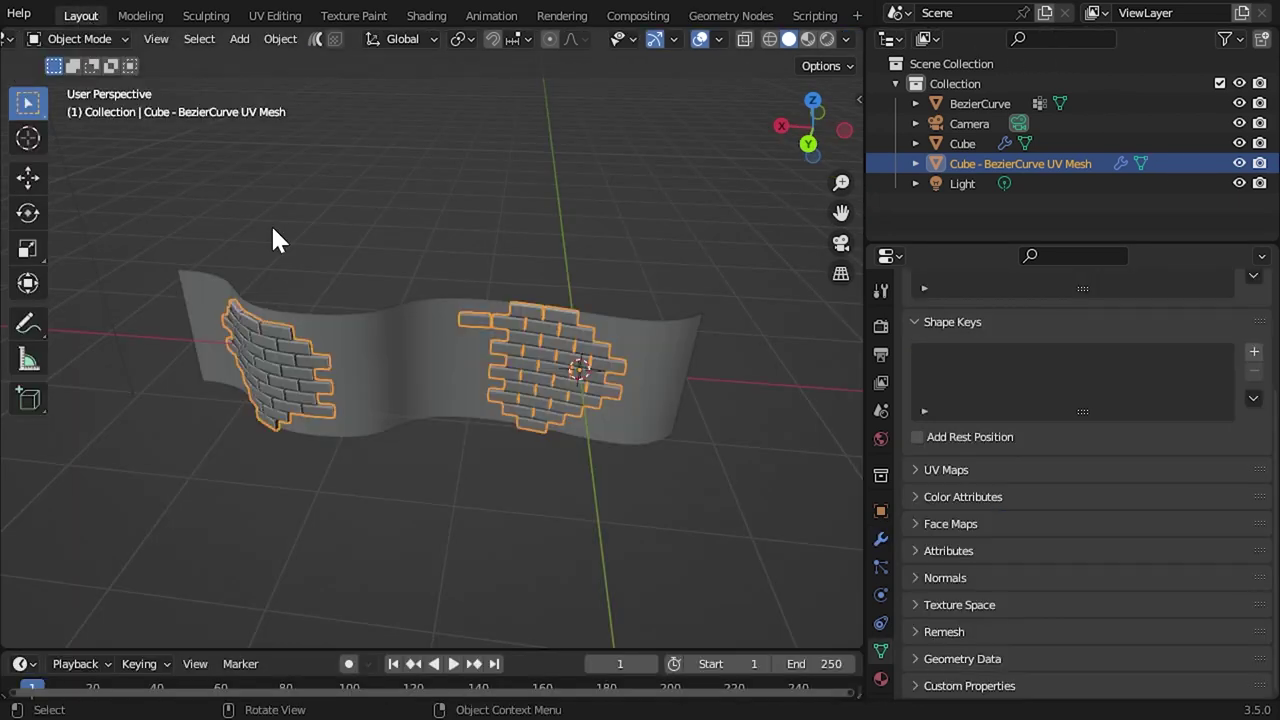
mouse_move(308, 272)
middle_down()
mouse_move(381, 416)
mouse_move(705, 597)
middle_up()
mouse_move(754, 518)
middle_down()
mouse_move(642, 327)
mouse_move(625, 395)
middle_up()
click(667, 424)
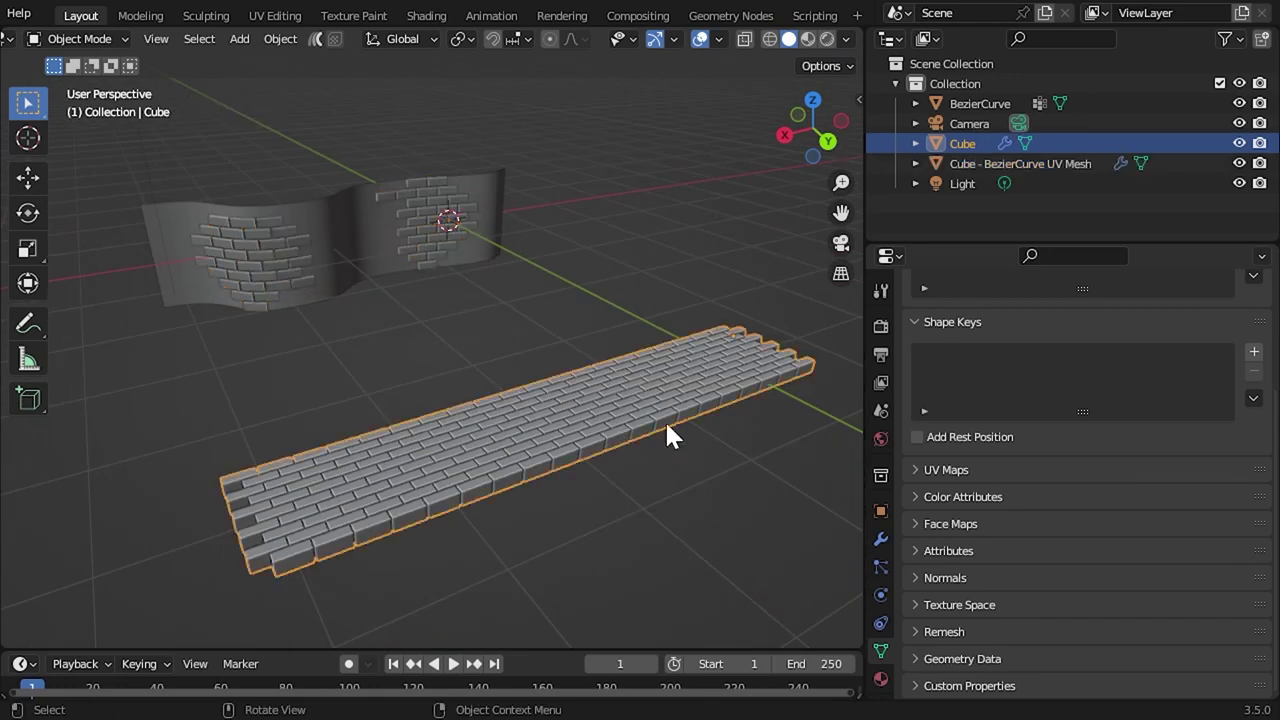
click(880, 538)
scroll(924, 326, up, 4)
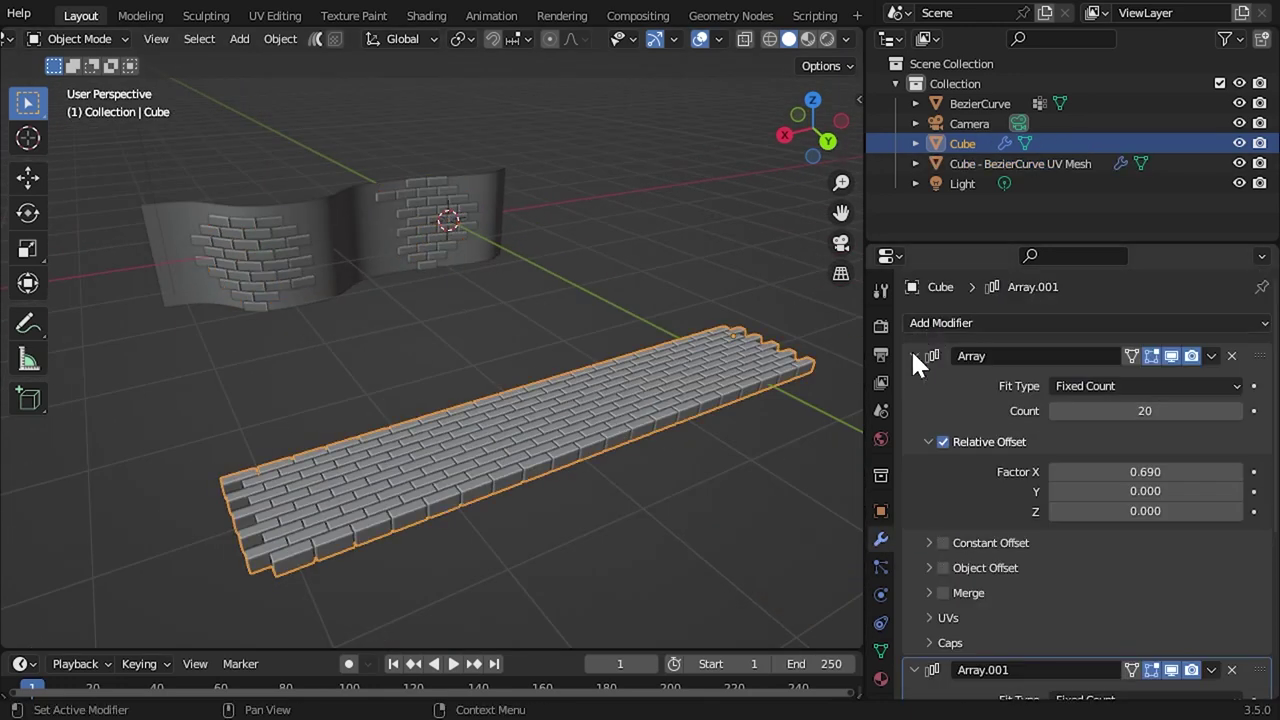
click(912, 355)
click(912, 381)
Add a Simple Subdivision Surface modifier with viewport level 2 to the Cube strip.
click(931, 325)
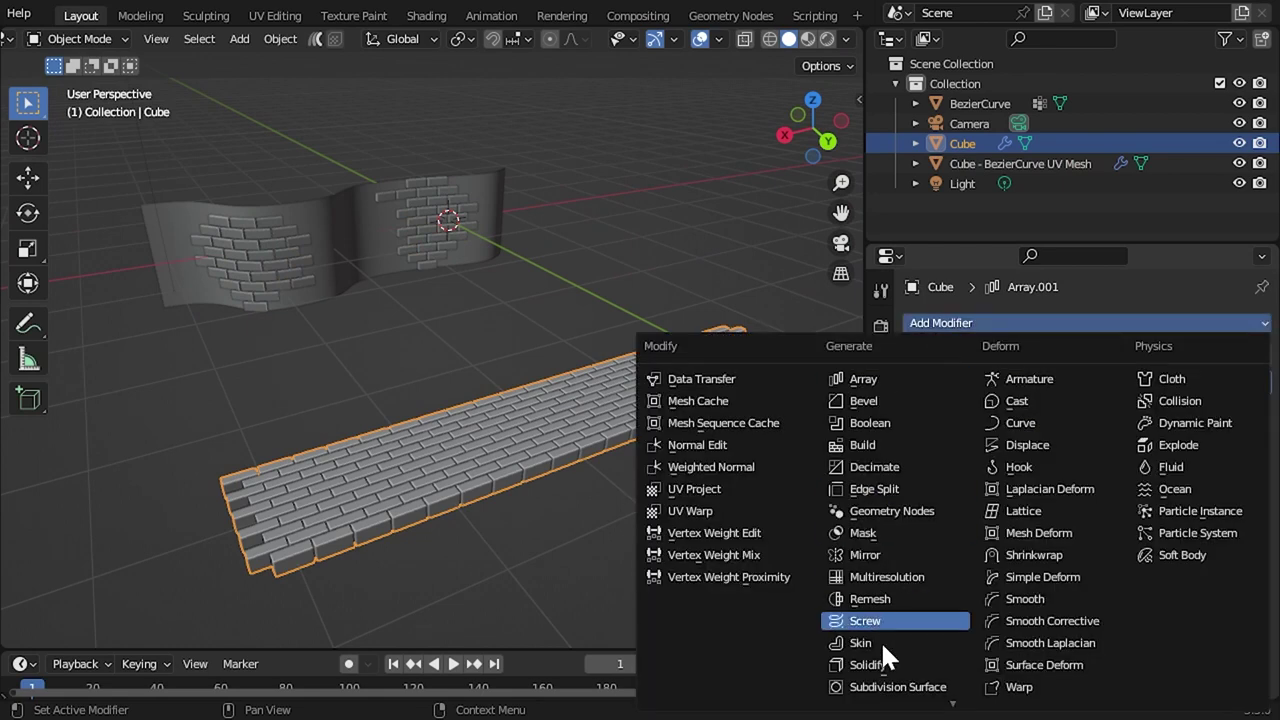
click(945, 687)
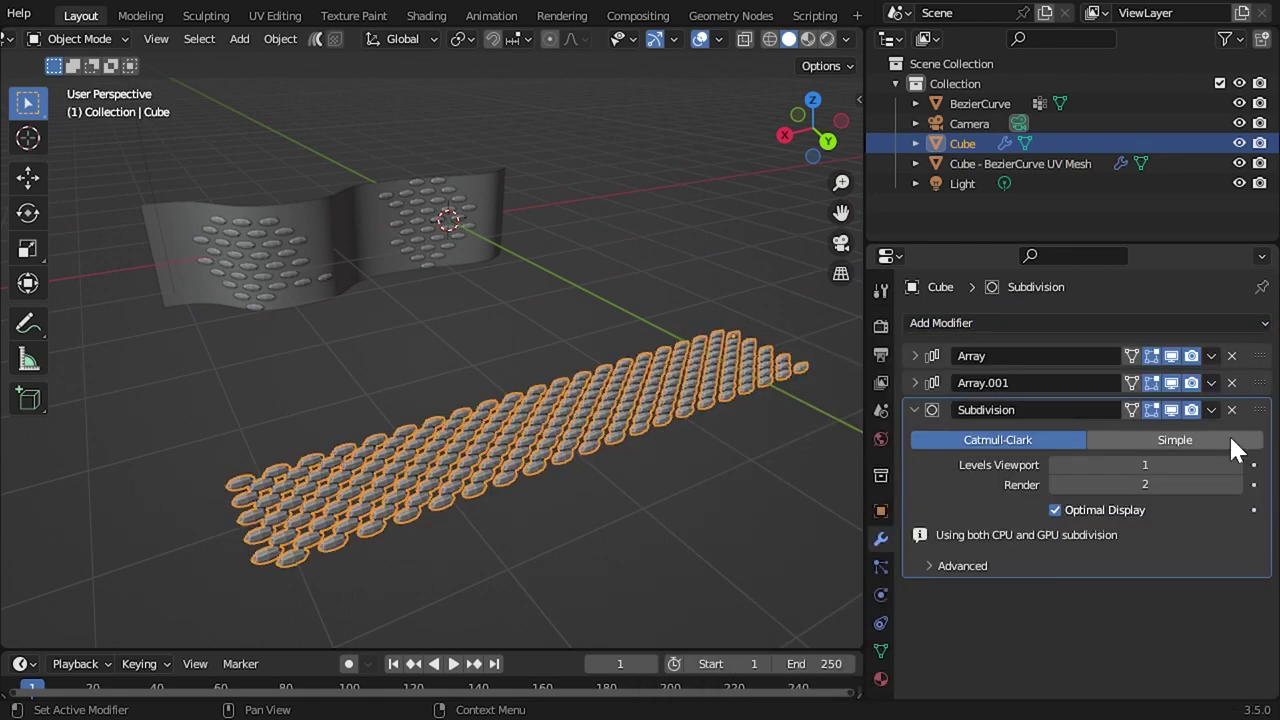
click(1229, 439)
click(1236, 464)
mouse_move(546, 432)
middle_down()
mouse_move(311, 360)
mouse_move(473, 440)
middle_up()
scroll(471, 434, up, 3)
scroll(503, 370, up, 3)
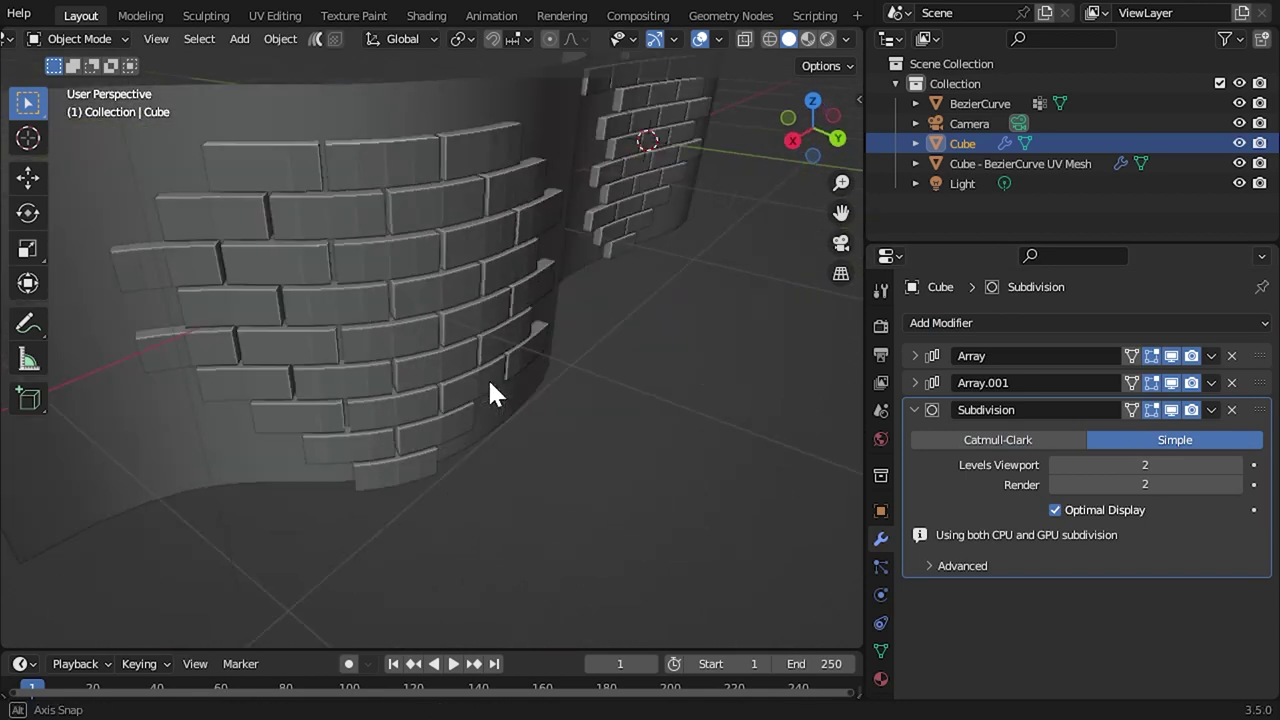
scroll(489, 377, up, 1)
scroll(645, 429, down, 2)
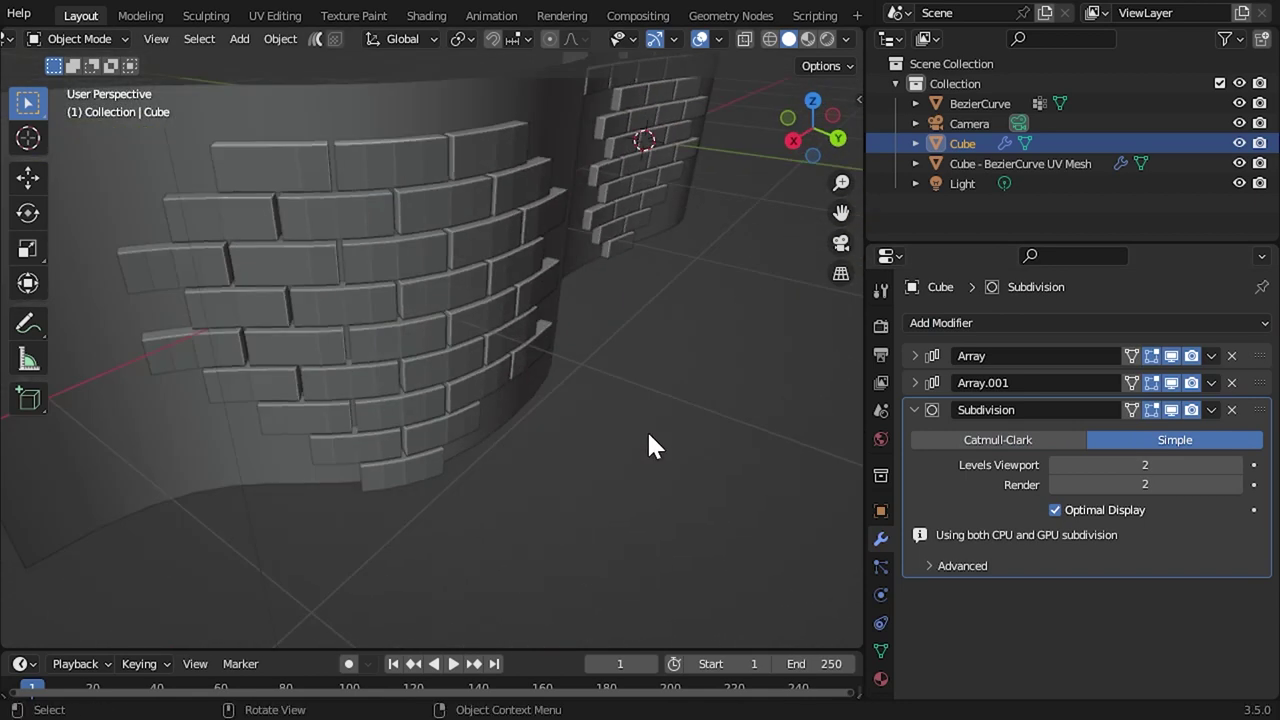
scroll(646, 429, down, 4)
middle_drag(684, 458, 552, 420)
scroll(646, 451, down, 4)
scroll(631, 480, up, 2)
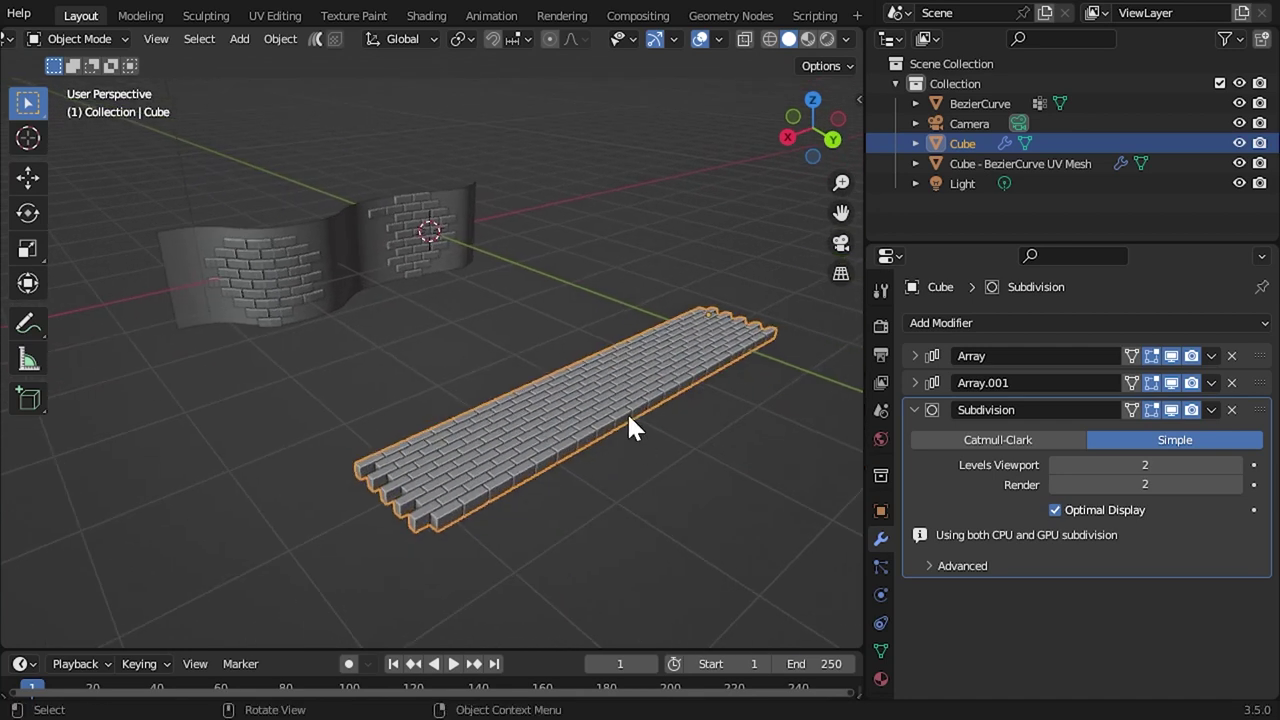
Apply Shade Auto Smooth to the Cube brick strip and inspect the softened bricks on the wall.
right_click(460, 150)
click(448, 130)
mouse_move(366, 251)
middle_down()
mouse_move(362, 305)
mouse_move(469, 395)
middle_up()
click(301, 302)
scroll(303, 304, up, 4)
scroll(460, 386, up, 3)
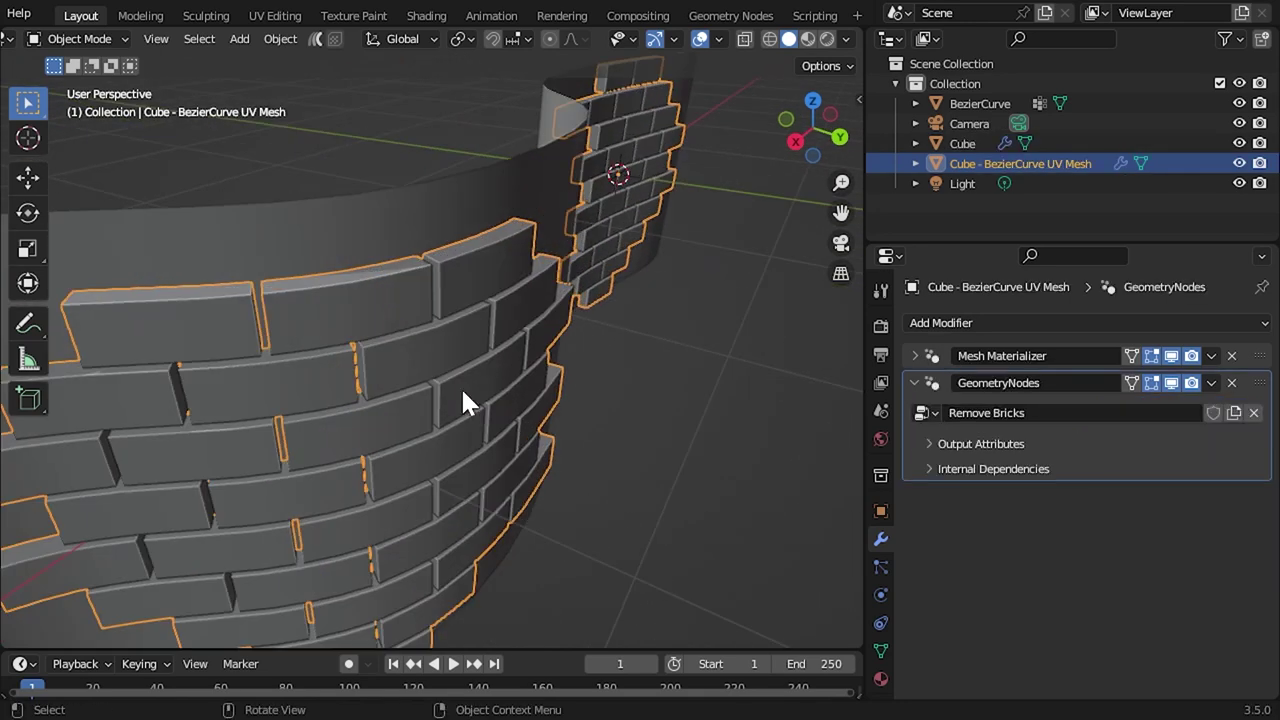
scroll(578, 370, down, 4)
mouse_move(578, 370)
middle_down()
mouse_move(489, 363)
mouse_move(568, 365)
mouse_move(501, 339)
mouse_move(565, 318)
mouse_move(567, 287)
mouse_move(609, 291)
mouse_move(555, 315)
middle_up()
scroll(505, 350, down, 3)
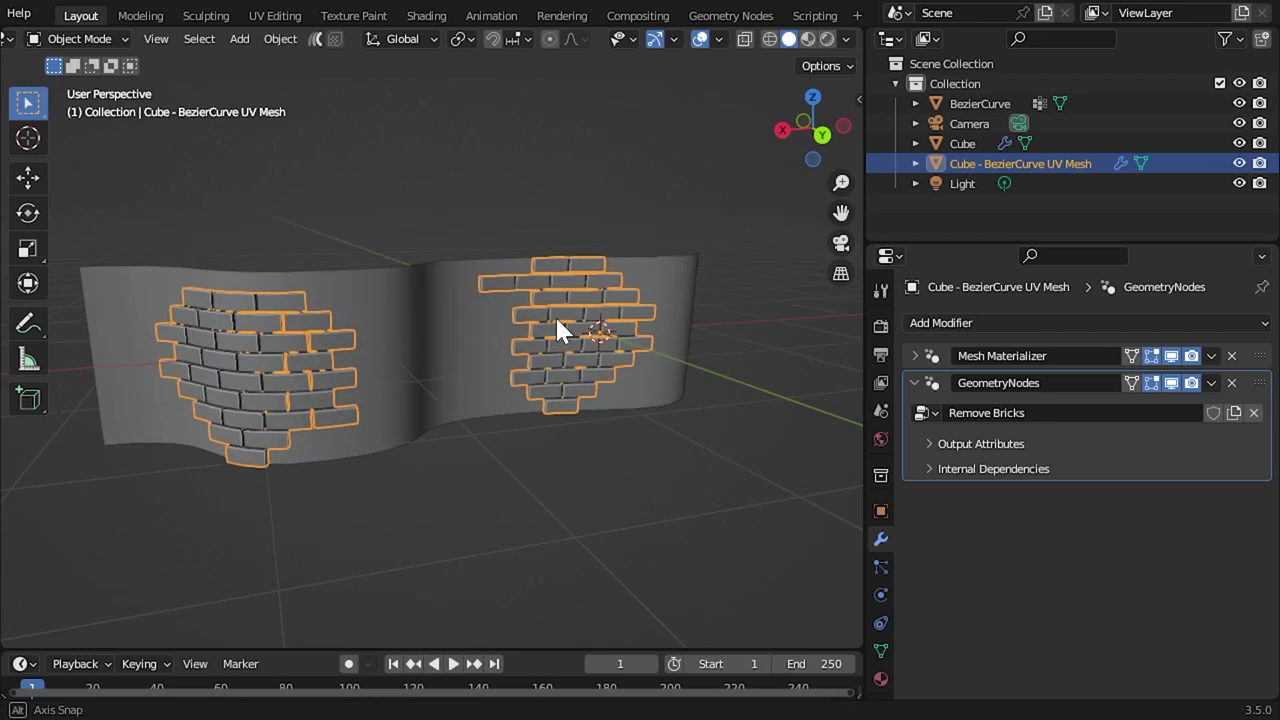
click(470, 429)
middle_drag(475, 479, 508, 479)
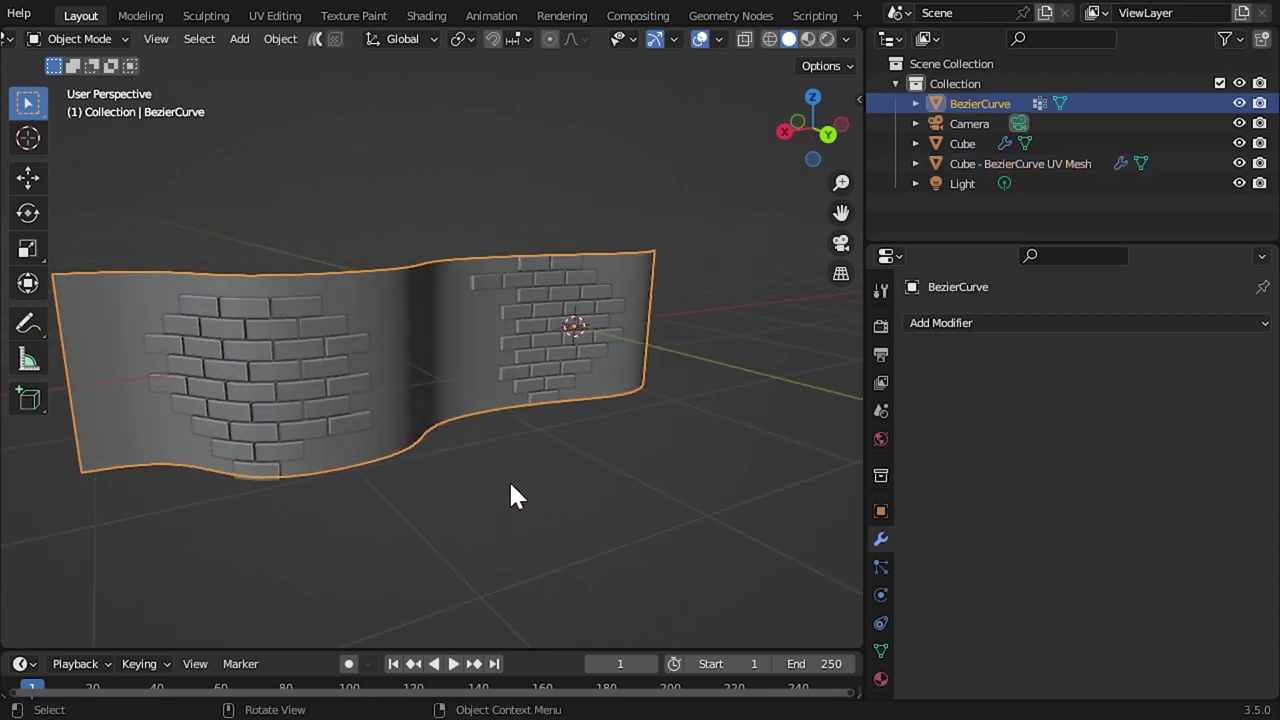